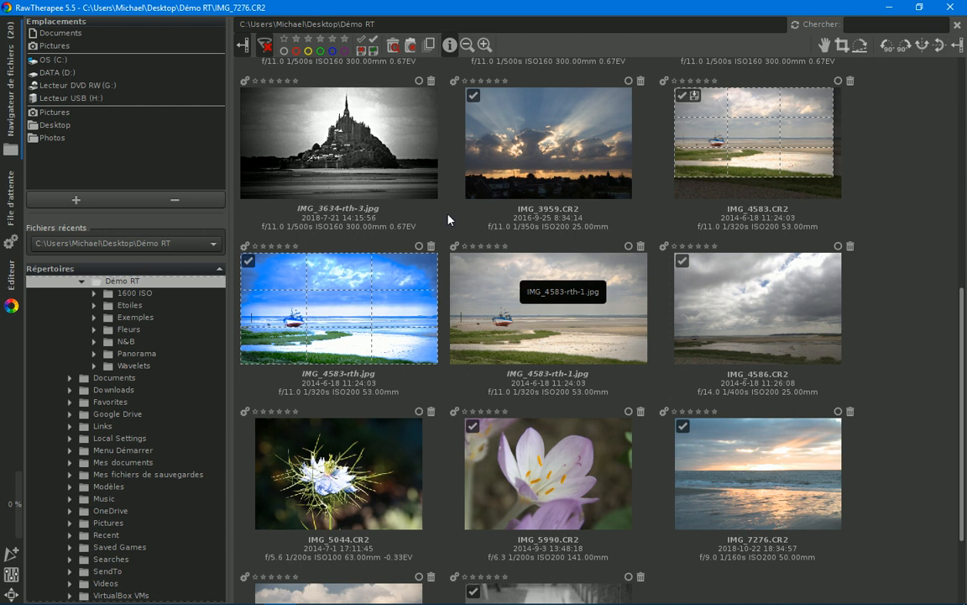
Step: Open the sunset photo IMG_3959.CR2 for editing and enable cropping (Recadrage)
double_click(560, 170)
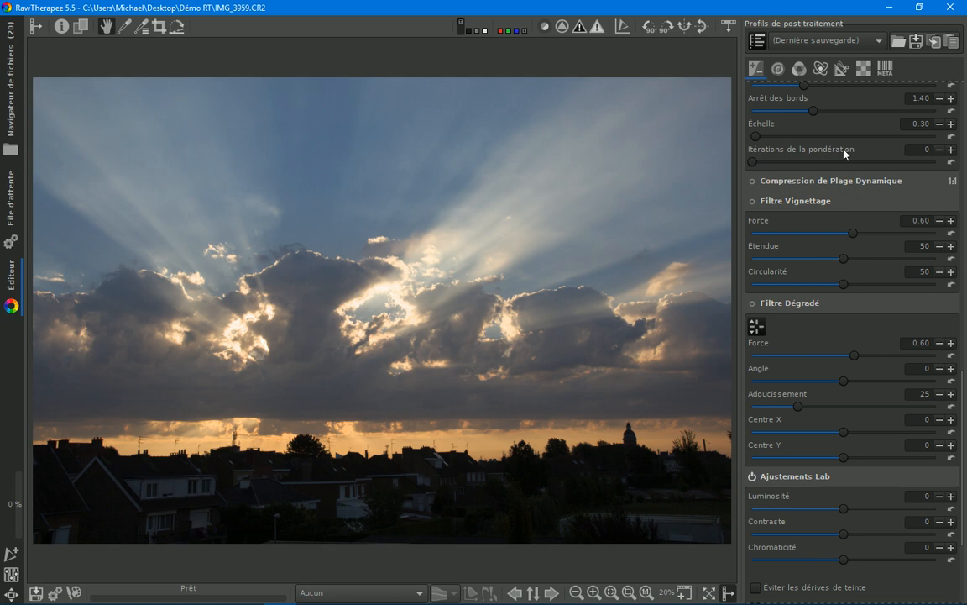
left_click(842, 68)
left_click(753, 91)
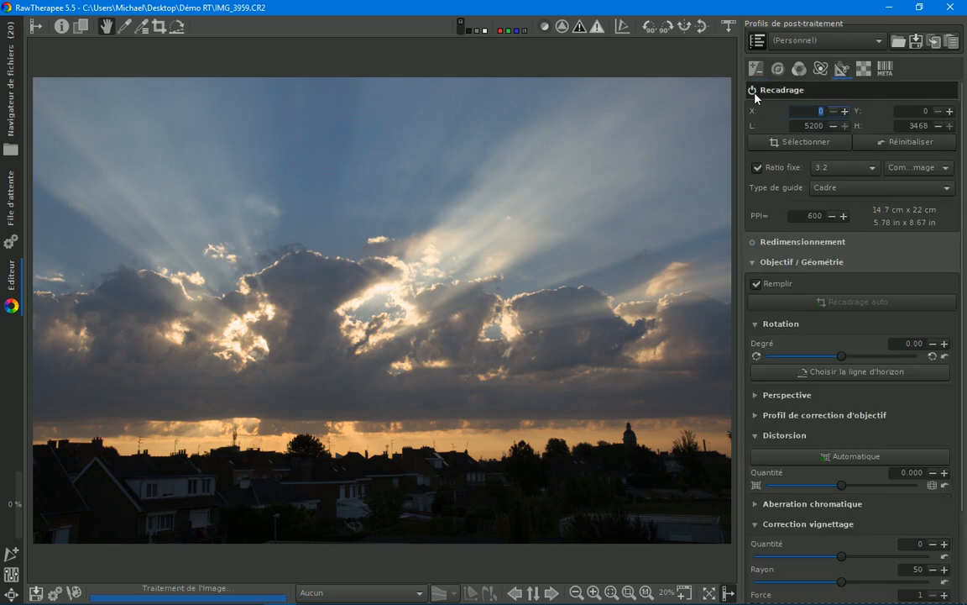
Step: Trim the 3:2 crop from its upper-right and lower-left corners to 5088 × 3392 pixels at X 48, Y 44
left_click_drag(727, 87, 719, 91)
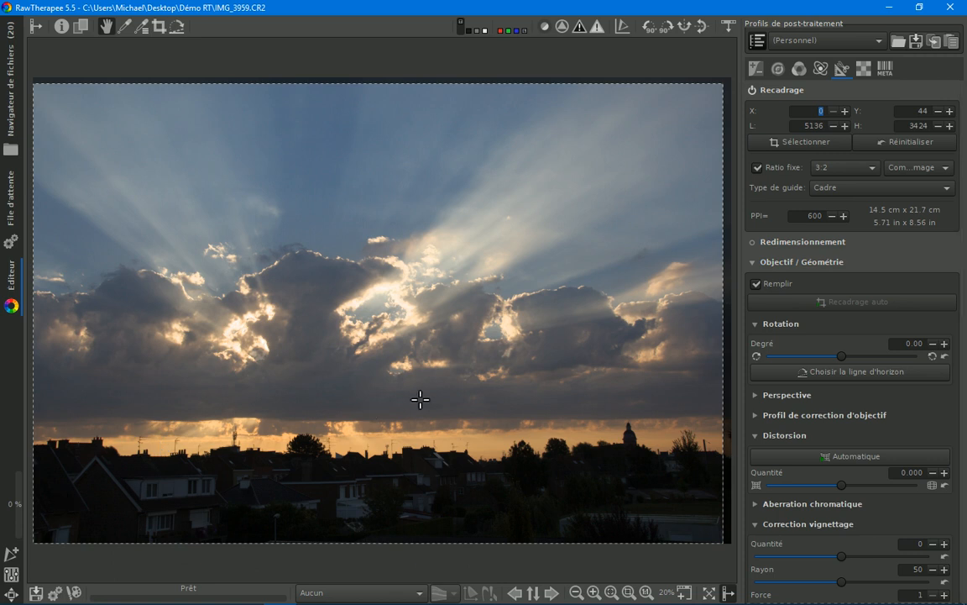
scroll(420, 400, "up", 3)
left_click_drag(372, 375, 395, 223)
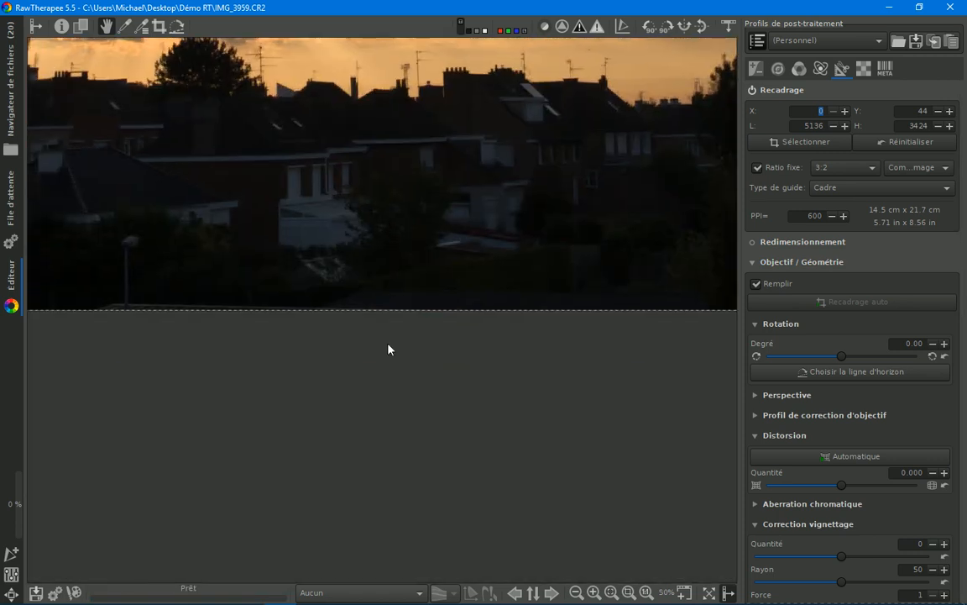
left_click_drag(478, 227, 471, 262)
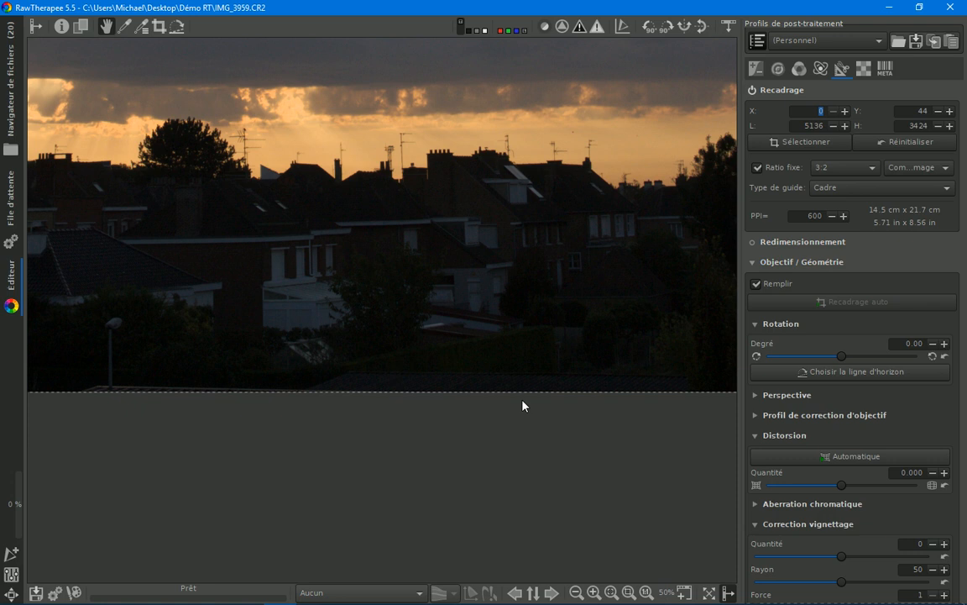
left_click_drag(327, 269, 511, 294)
scroll(497, 282, "down", 1)
scroll(498, 282, "down", 1)
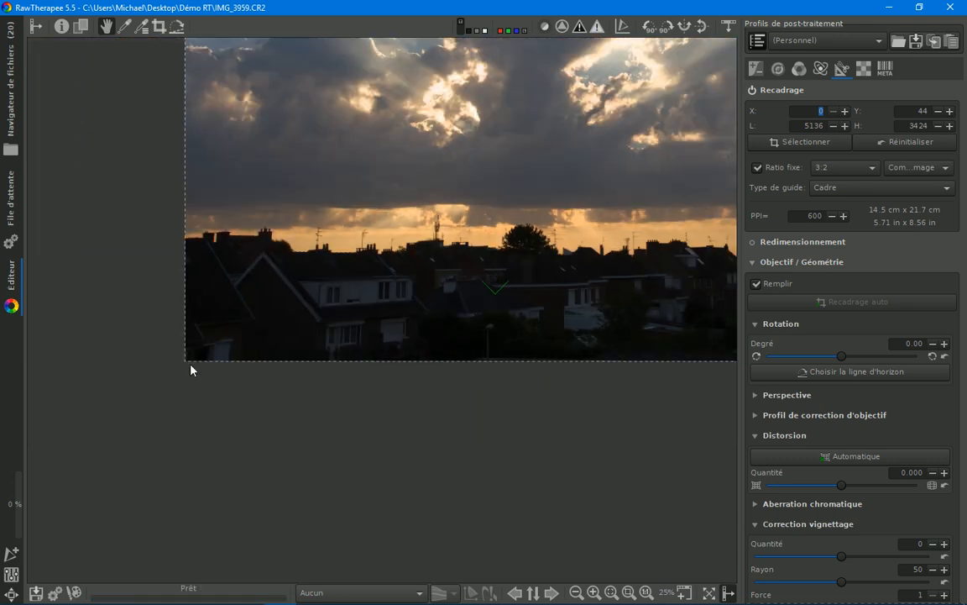
left_click_drag(186, 357, 196, 351)
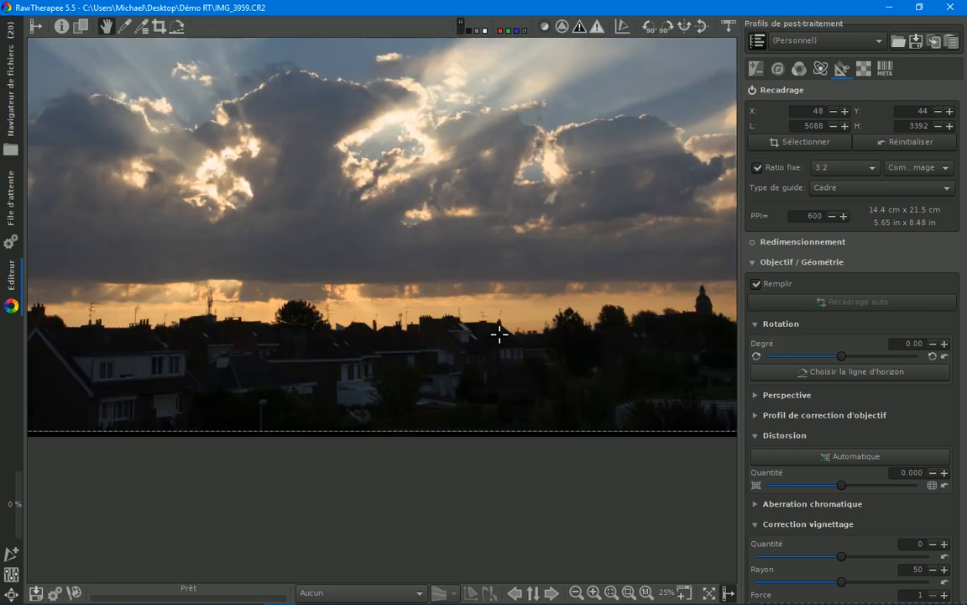
scroll(499, 338, "up", 2)
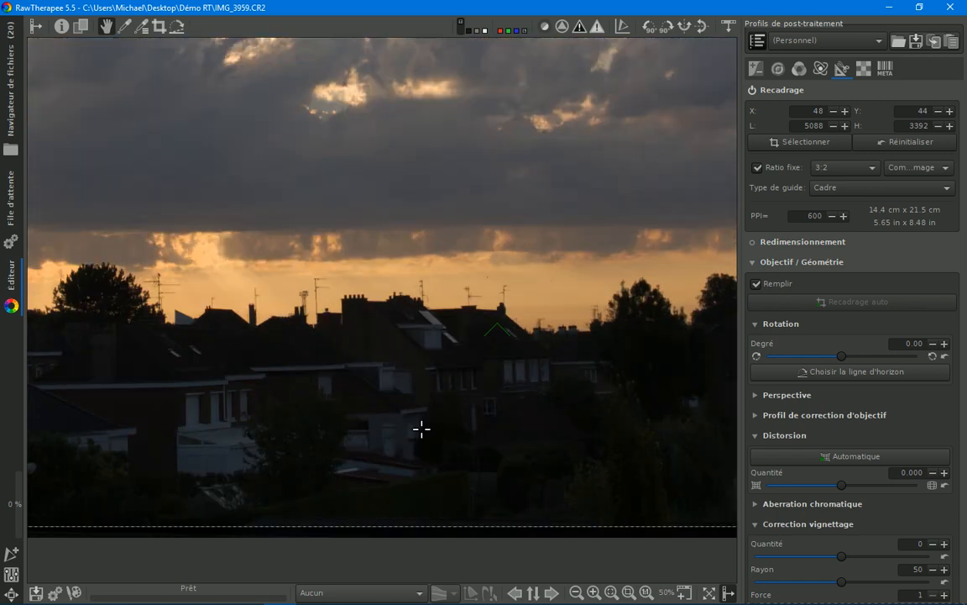
left_click_drag(422, 429, 420, 392)
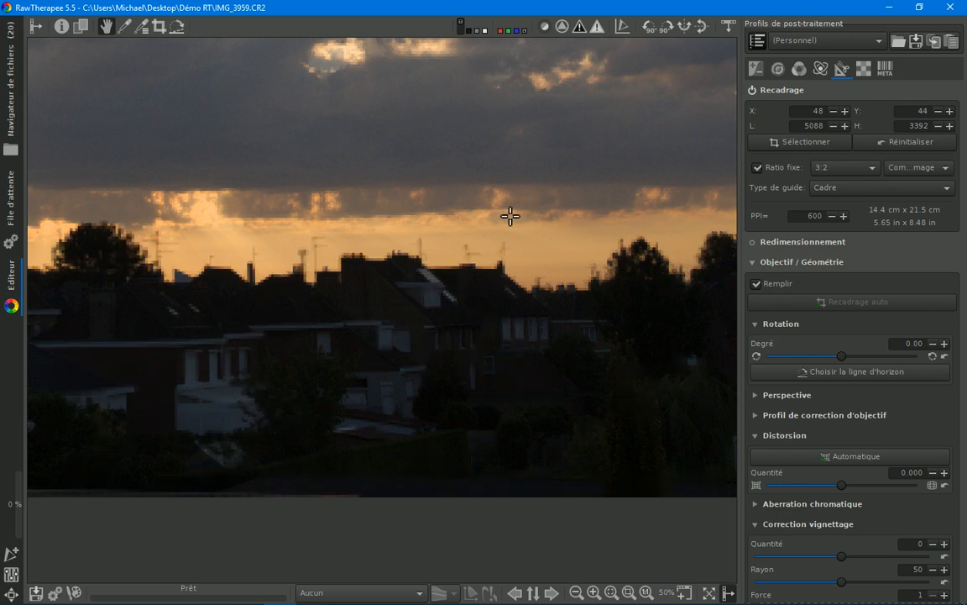
left_click_drag(459, 198, 420, 326)
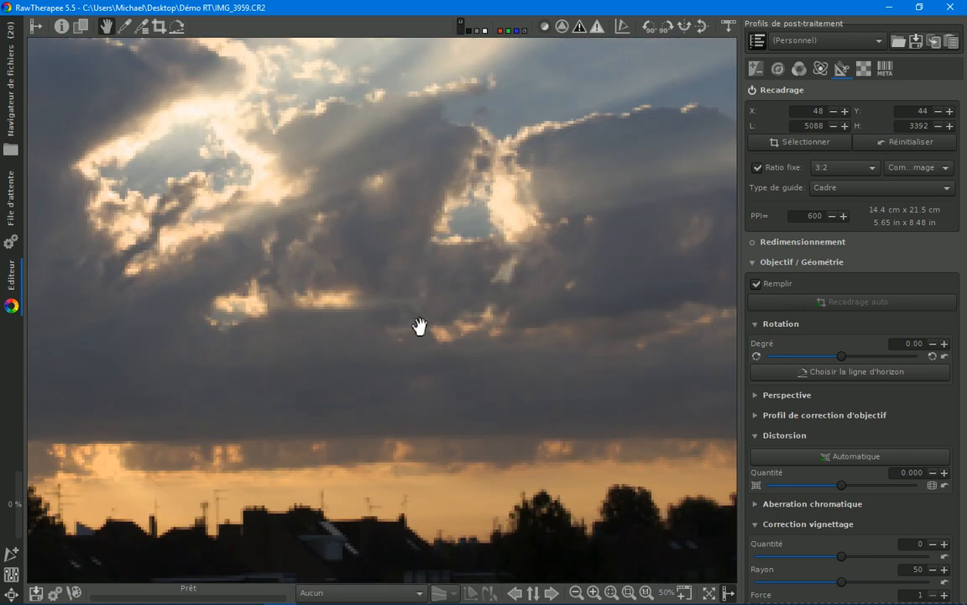
scroll(421, 309, "down", 5)
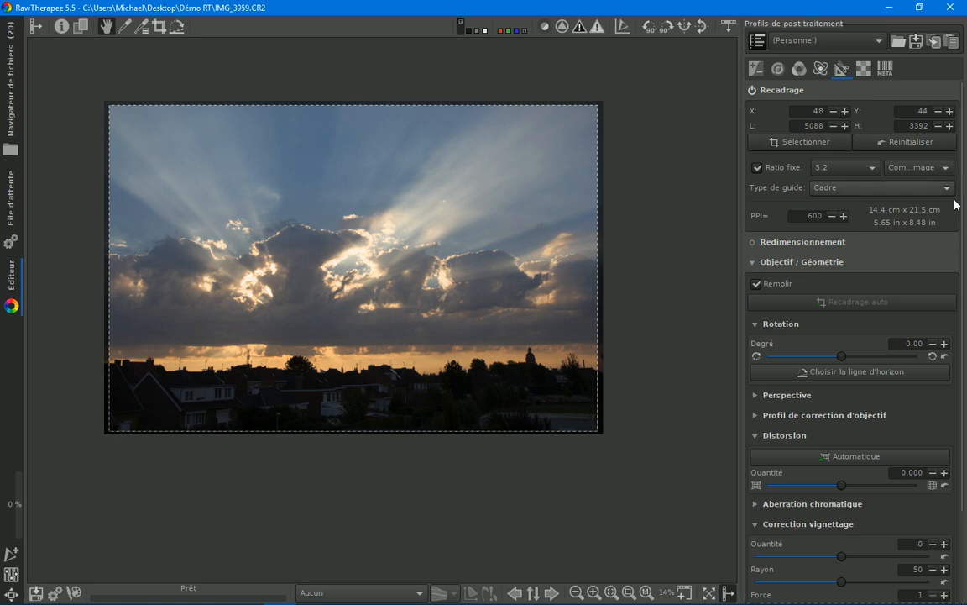
left_click(755, 70)
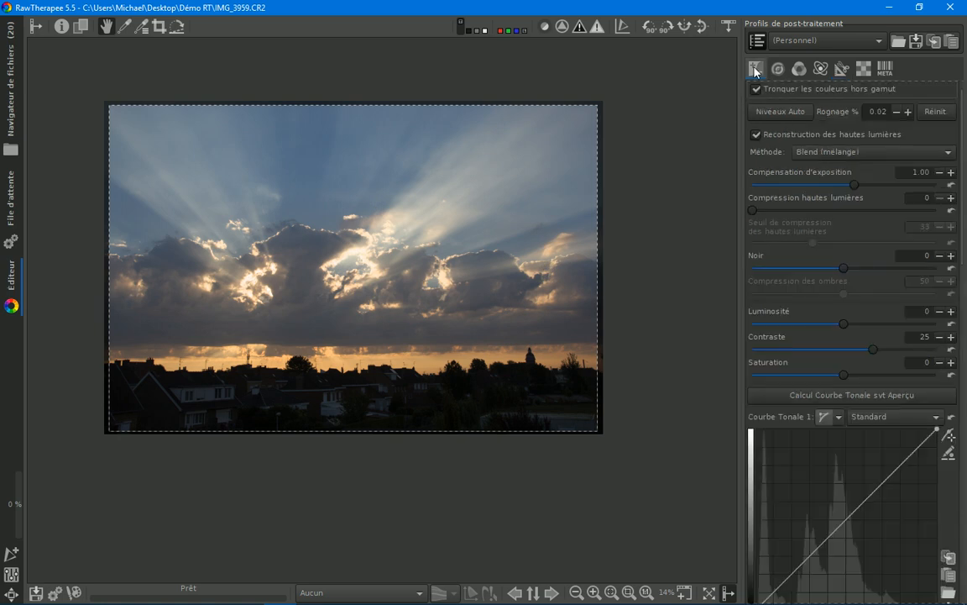
Step: Change the crop's fixed ratio to 16:9
left_click(841, 72)
left_click(840, 167)
left_click(841, 200)
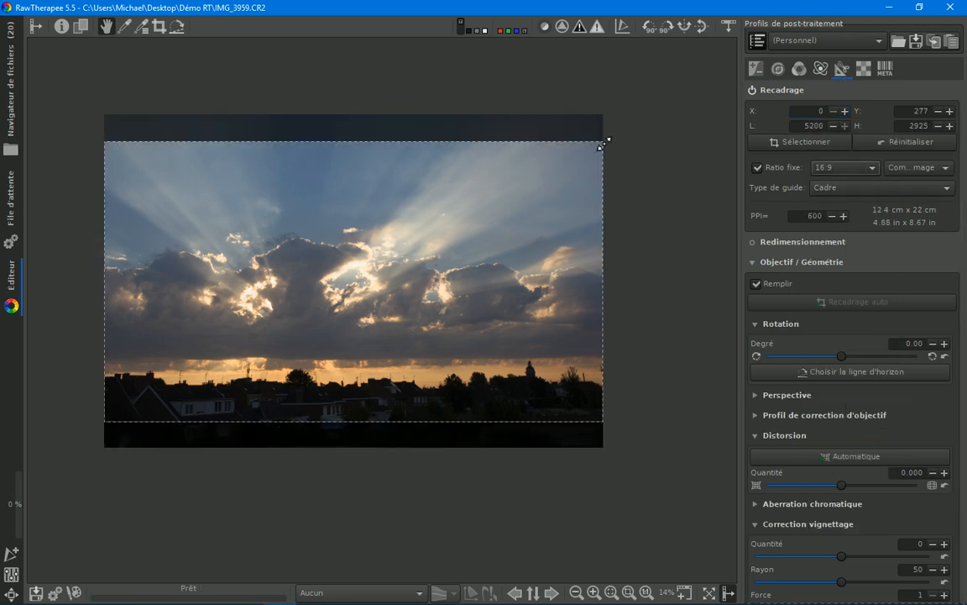
Step: Shrink the 16:9 crop from its upper-right corner to about 5092 × 2864 pixels and shift it down to about Y 526
left_click_drag(605, 141, 603, 145)
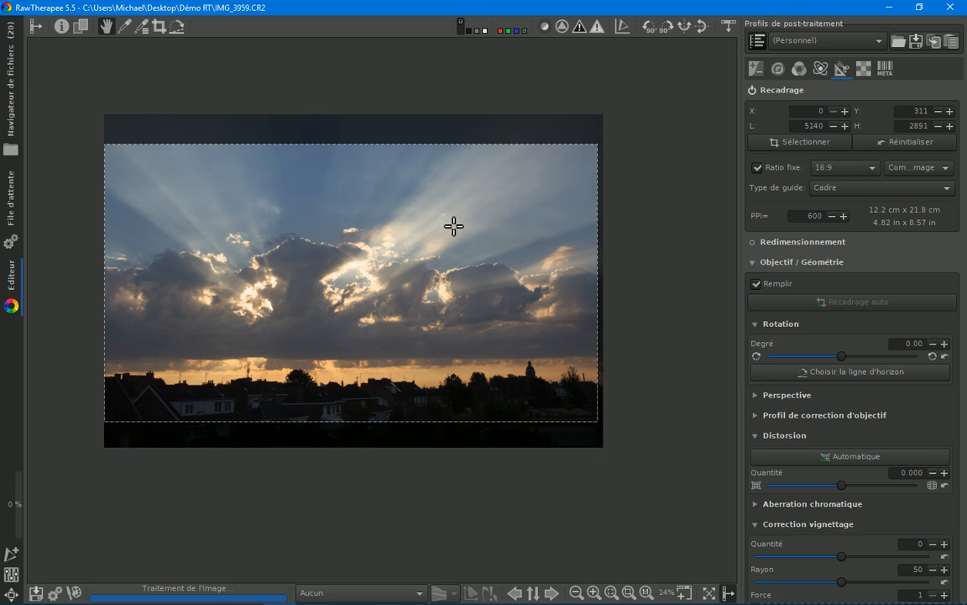
mouse_move(413, 253)
left_mouse_down()
mouse_move(409, 280)
mouse_move(406, 273)
left_mouse_up()
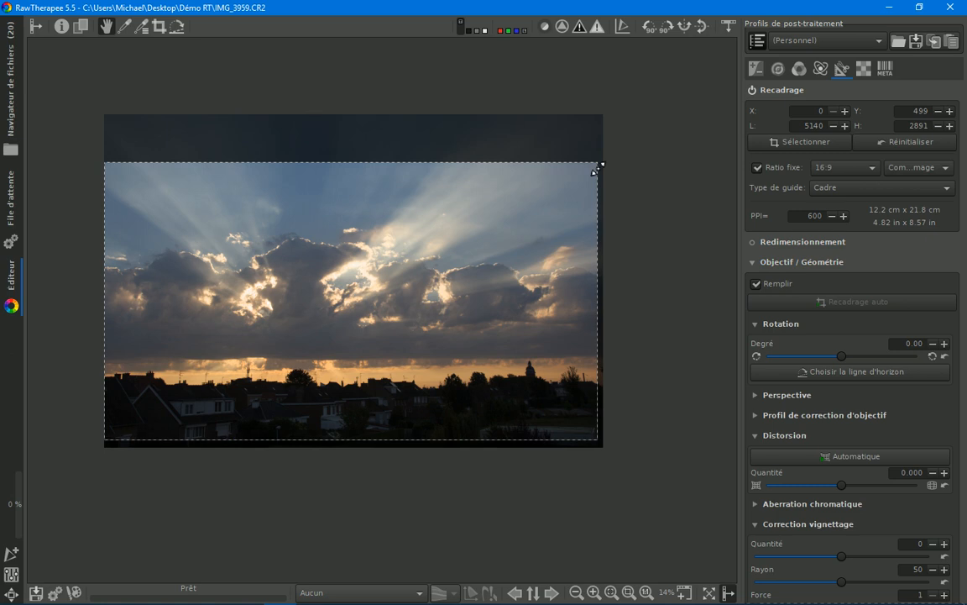
left_click_drag(595, 172, 592, 174)
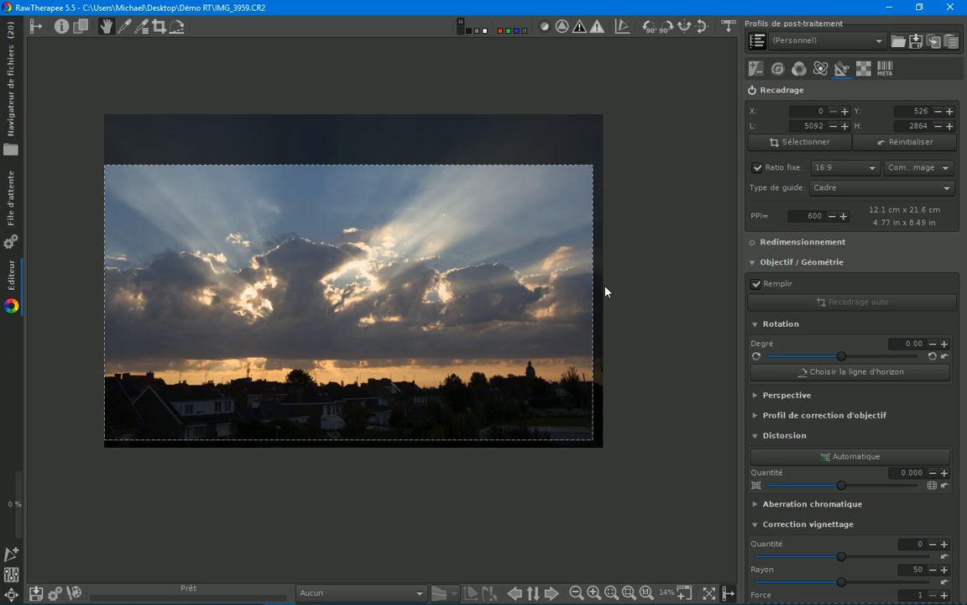
scroll(613, 291, "up", 1)
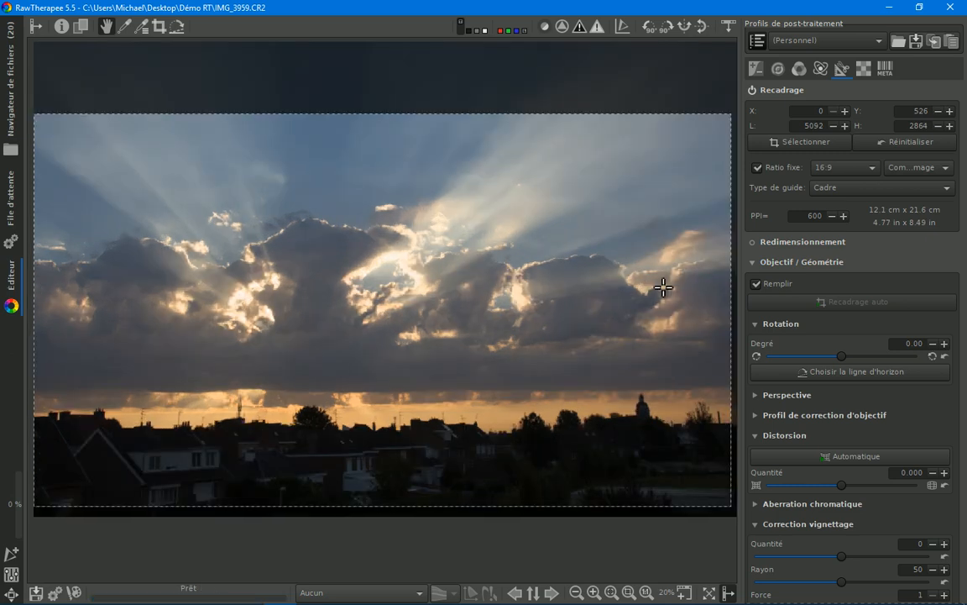
Step: Enable the graduated filter (Filtre Dégradé) and show its adjustment guides on the photo
left_click(756, 68)
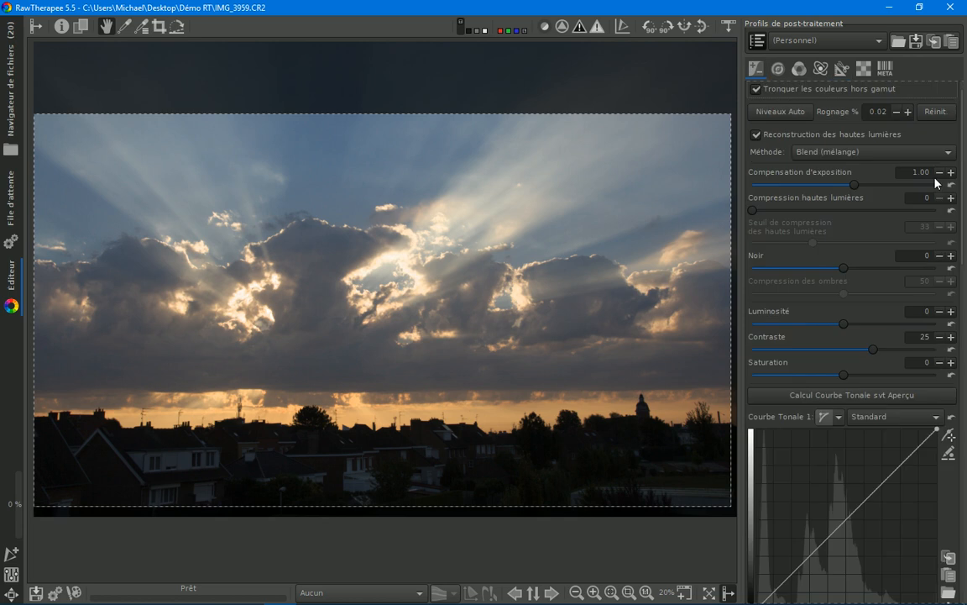
left_click_drag(965, 154, 958, 428)
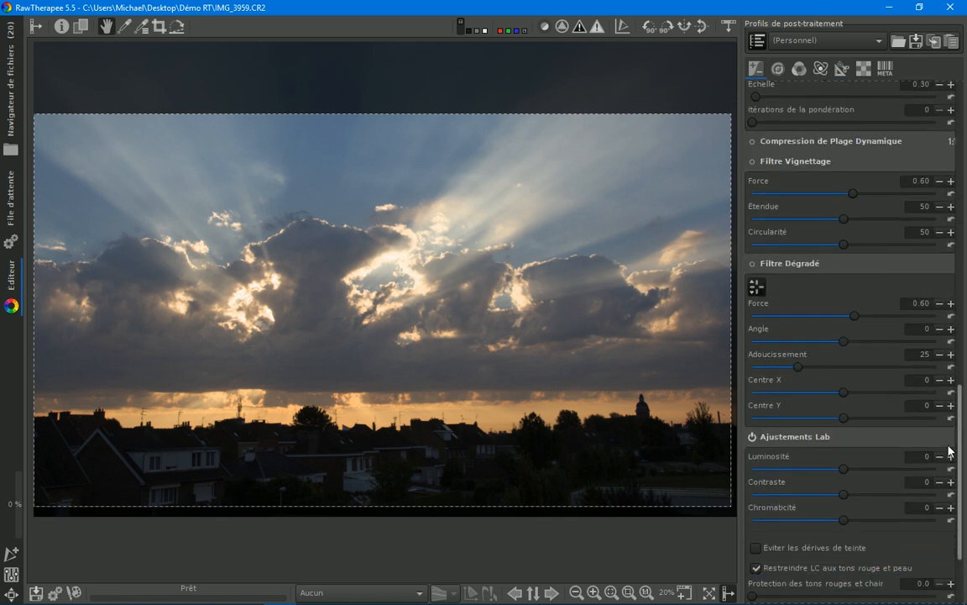
left_click(753, 264)
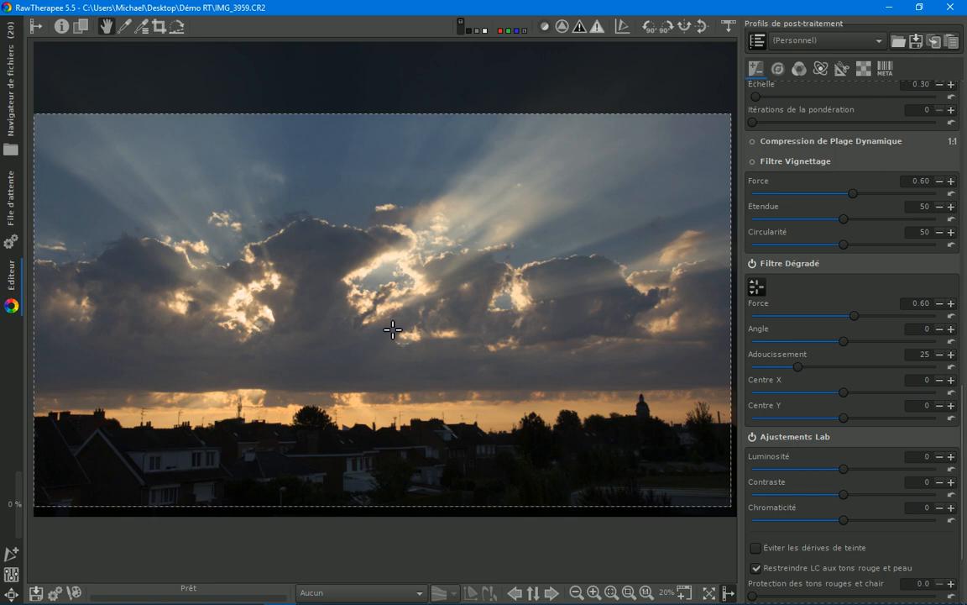
left_click(757, 287)
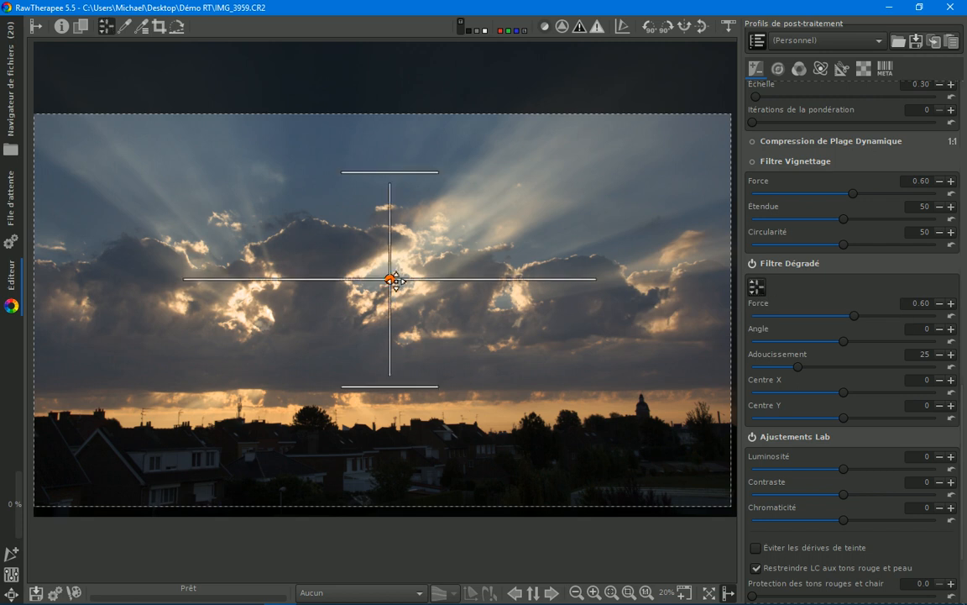
Step: Try the graduated filter's centre at several heights, ending on the horizon at about Centre X 2, Centre Y 46
left_click_drag(396, 296, 396, 417)
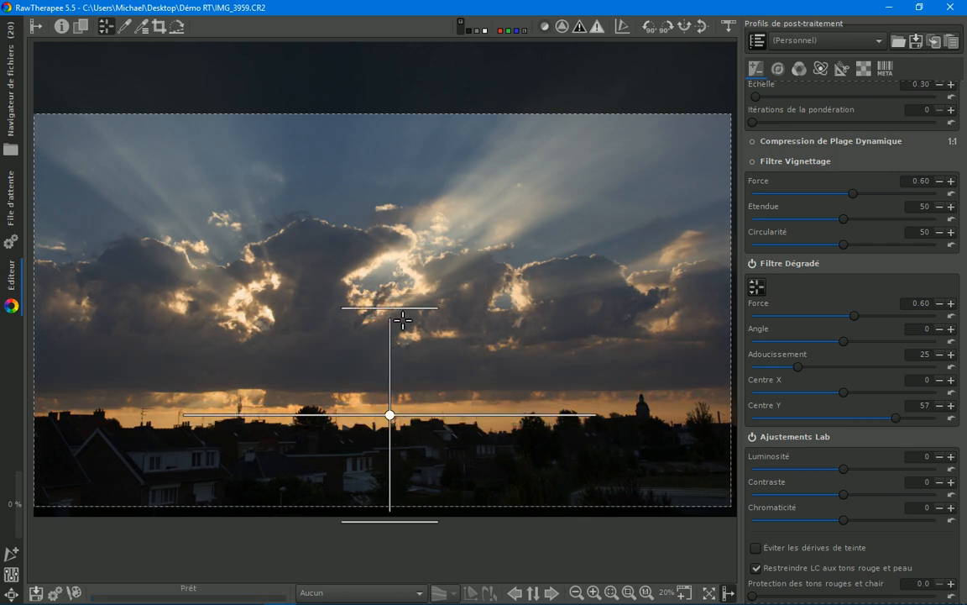
left_click_drag(389, 414, 383, 225)
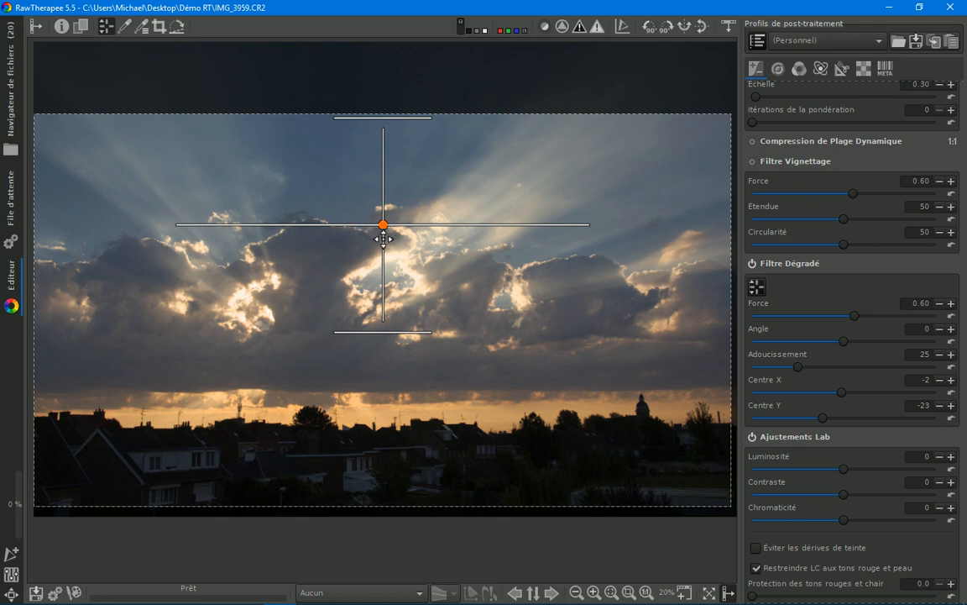
left_click_drag(383, 225, 398, 435)
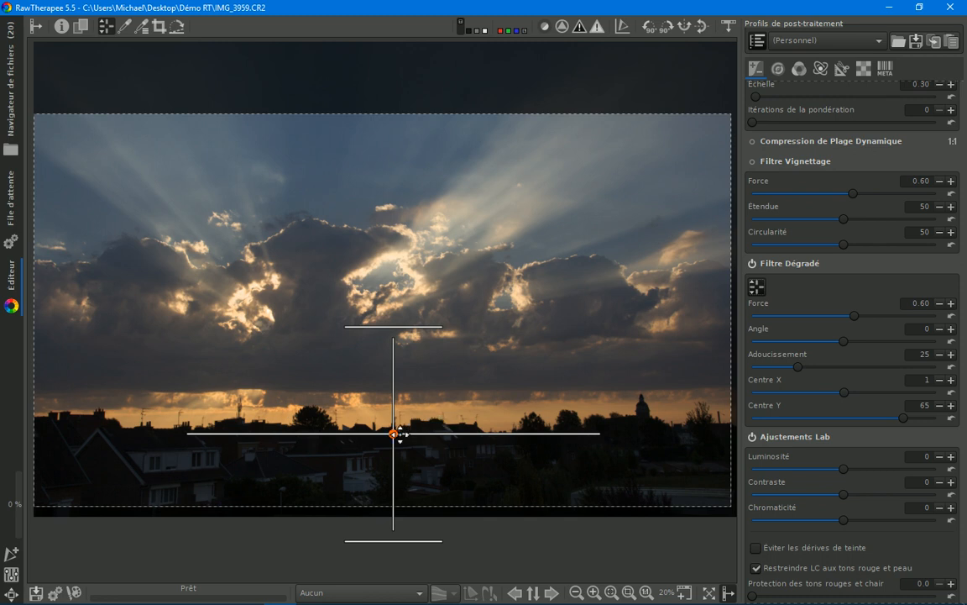
left_click_drag(409, 432, 402, 389)
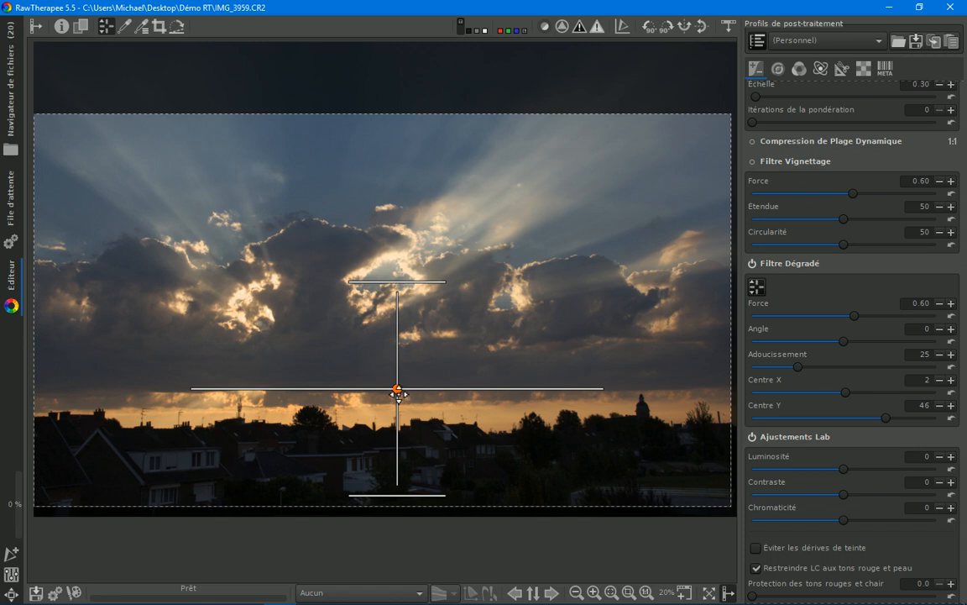
Step: Try shifting the graduated filter sideways and tilting it to 19, ending with Angle 0 and Centre X -1
left_click_drag(401, 395, 433, 390)
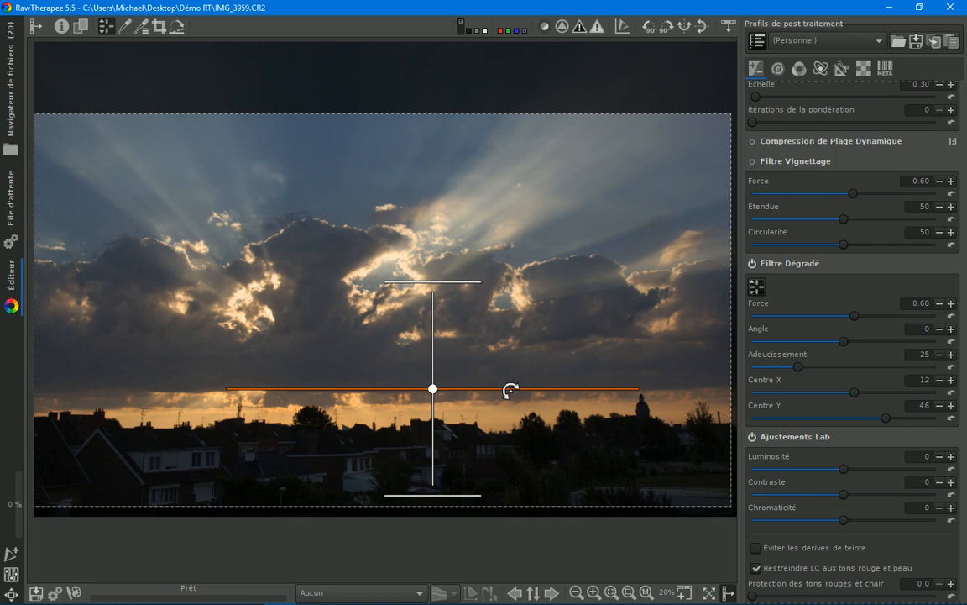
left_click_drag(509, 389, 505, 364)
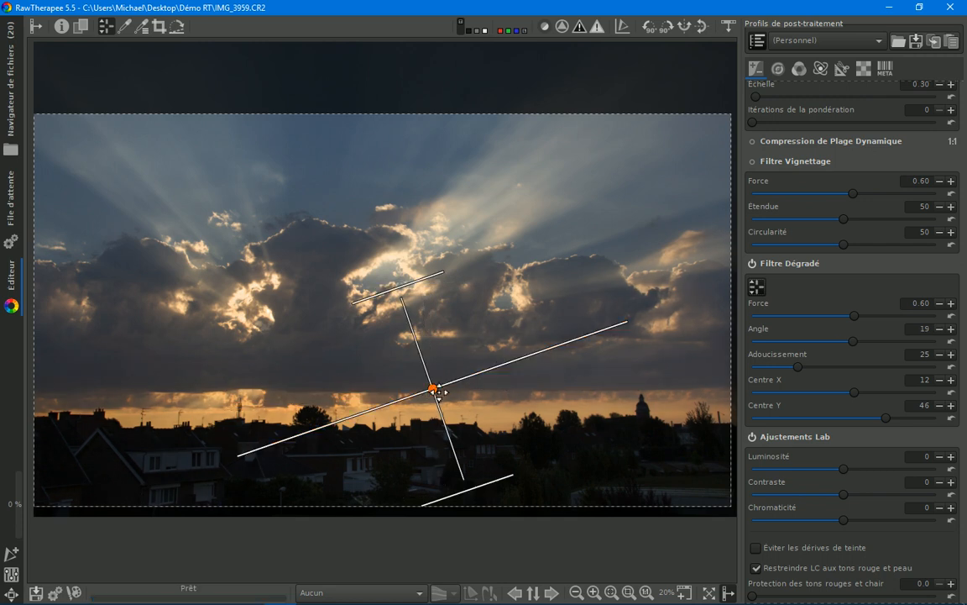
left_click_drag(432, 389, 358, 389)
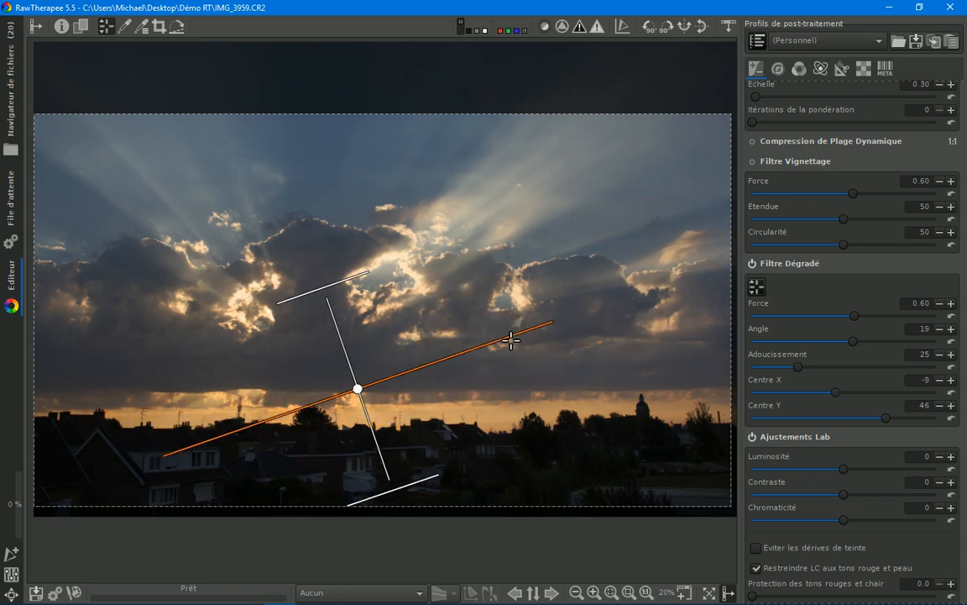
left_click_drag(511, 339, 518, 390)
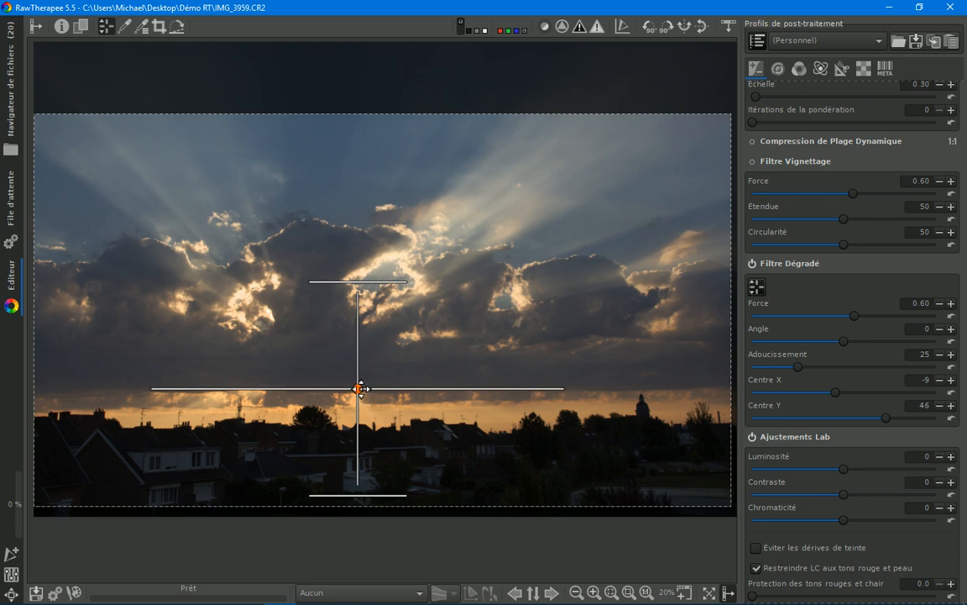
left_click_drag(361, 389, 387, 389)
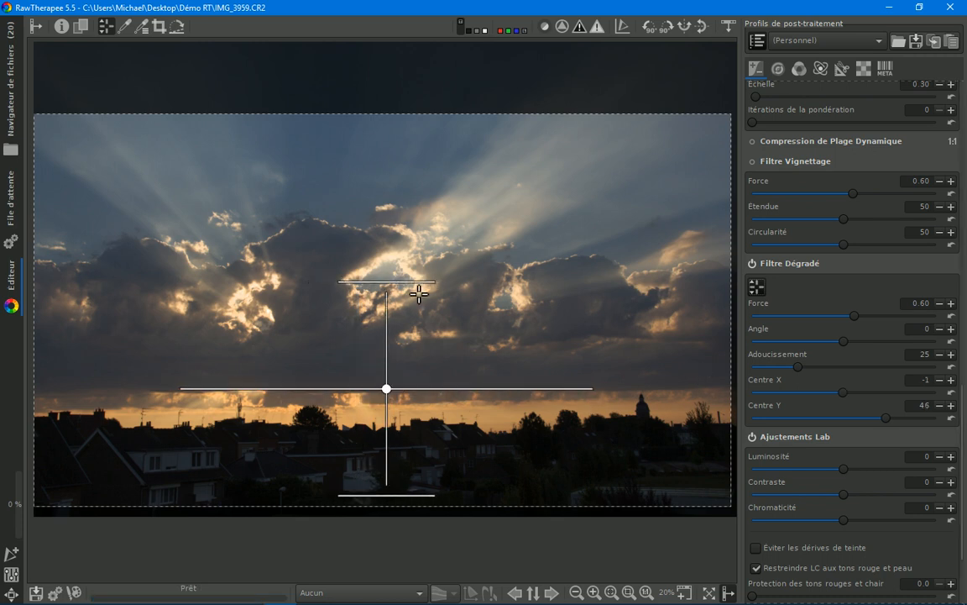
Step: Narrow the graduated filter's Adoucissement to 2 and raise its Force to 2.56
left_click_drag(412, 284, 420, 378)
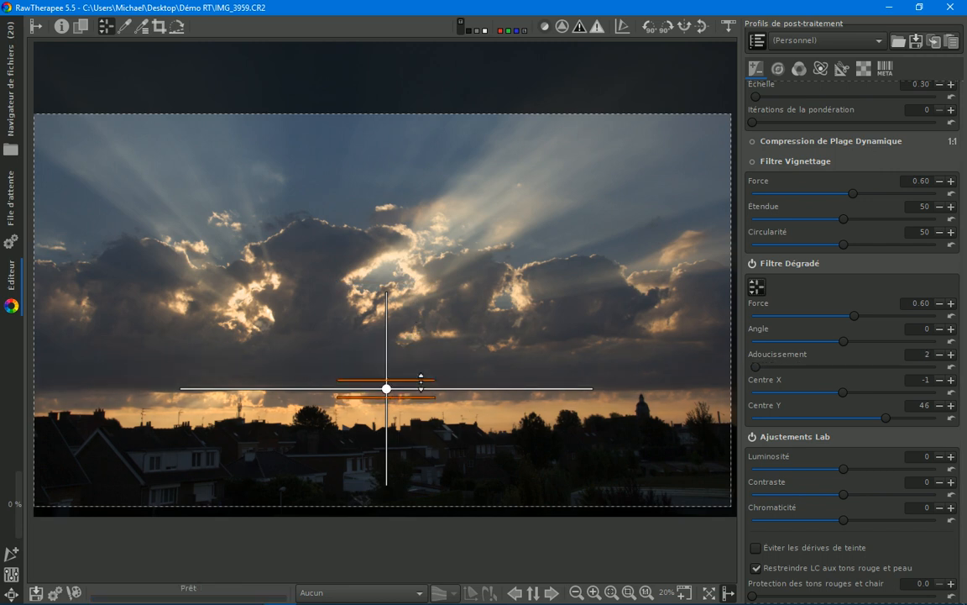
left_click(758, 287)
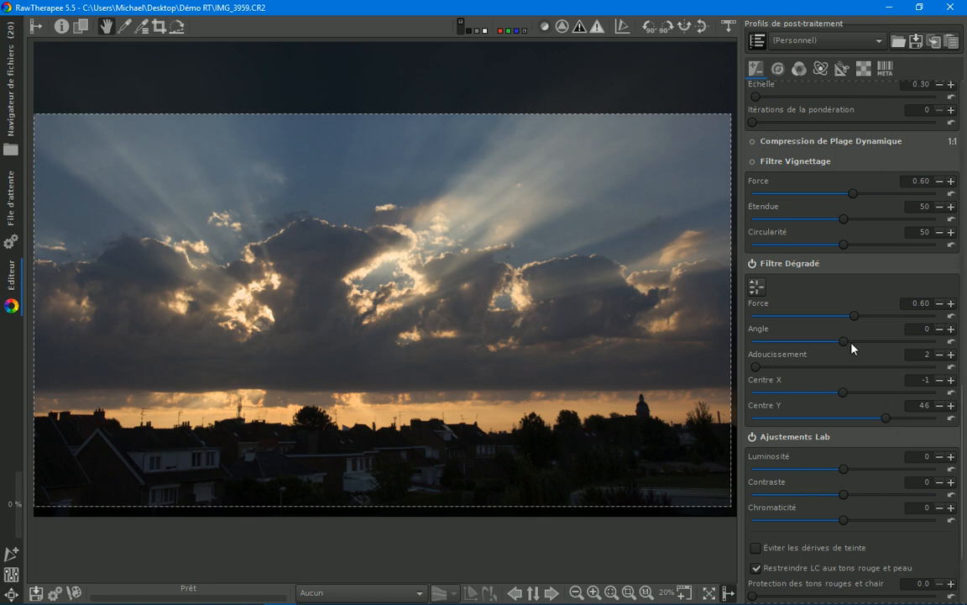
left_click_drag(857, 318, 893, 319)
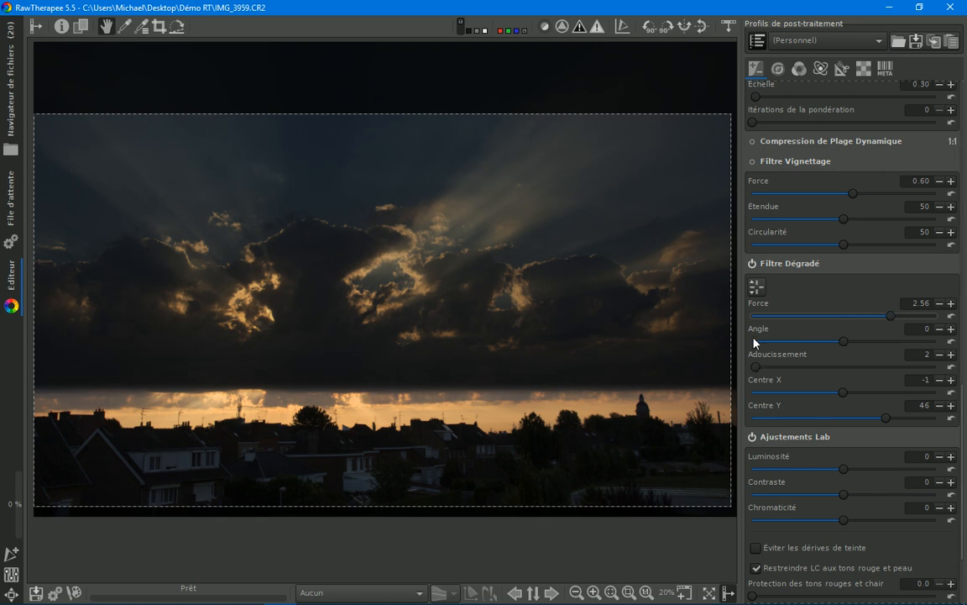
Step: Widen the graduated filter's transition on the photo to an Adoucissement of 15
left_click(756, 286)
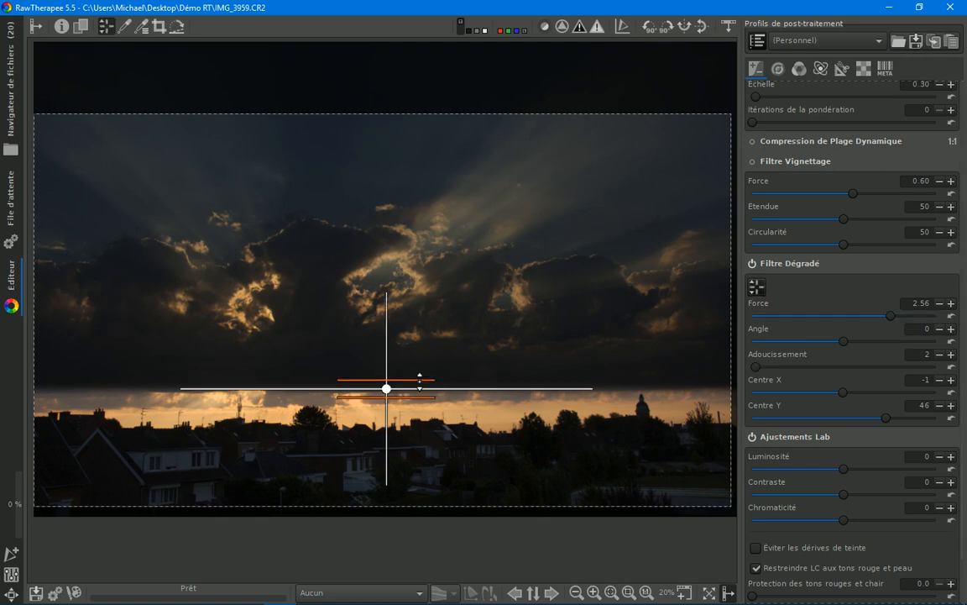
left_click_drag(420, 381, 436, 321)
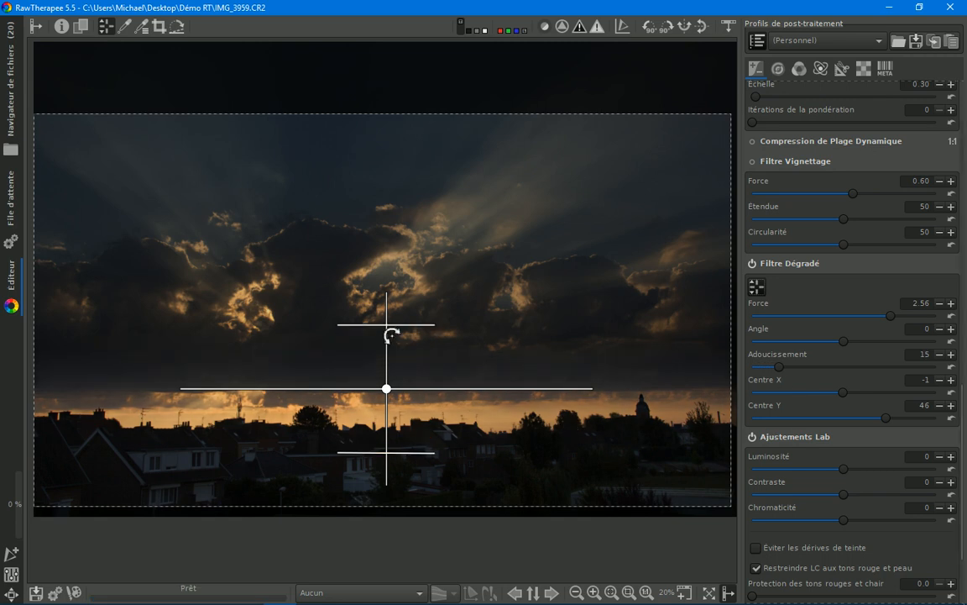
Step: Try the graduated filter's Adoucissement at 20 and 76, ending at 12
left_click_drag(401, 328, 401, 301)
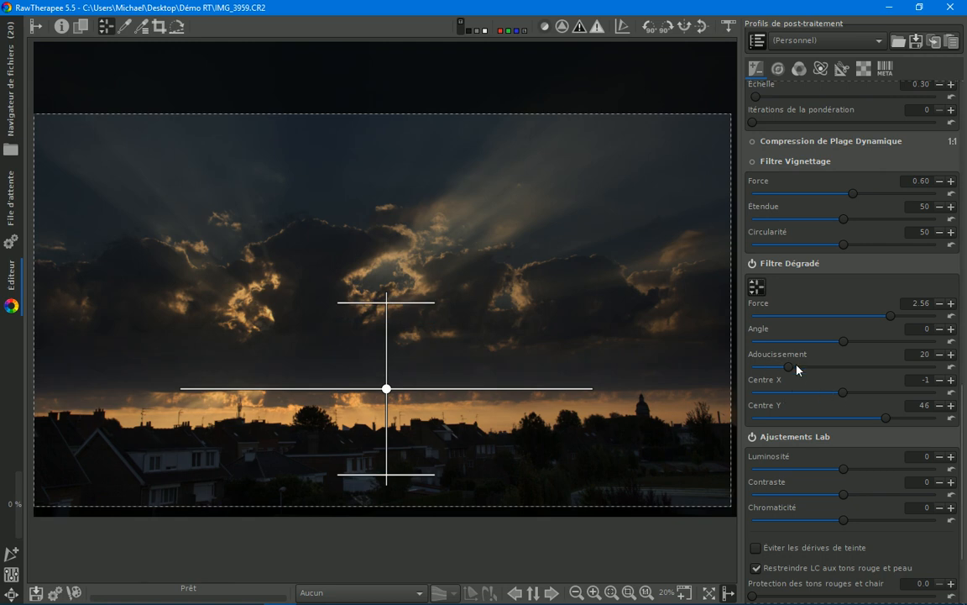
left_click_drag(795, 371, 896, 372)
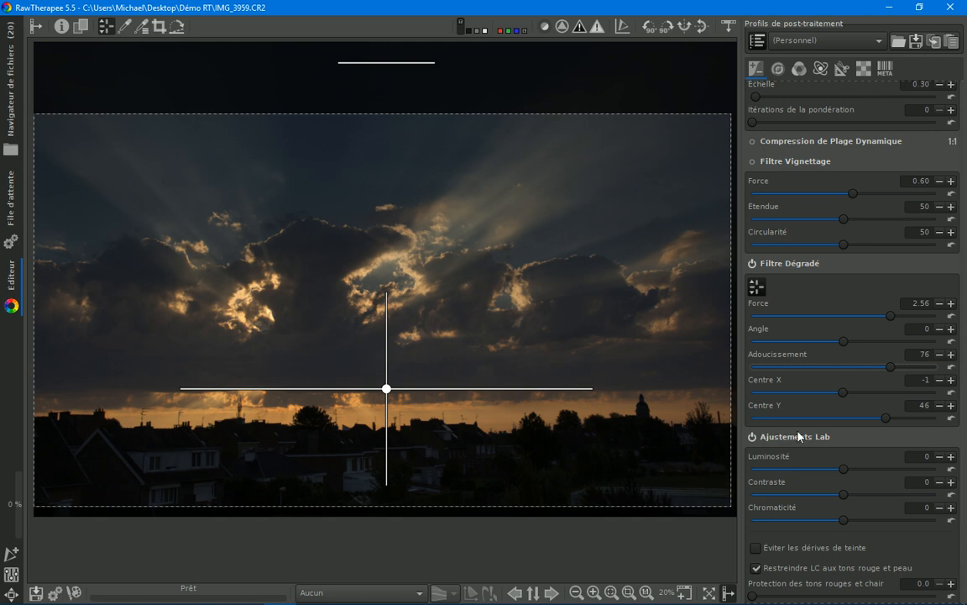
left_click_drag(894, 368, 778, 377)
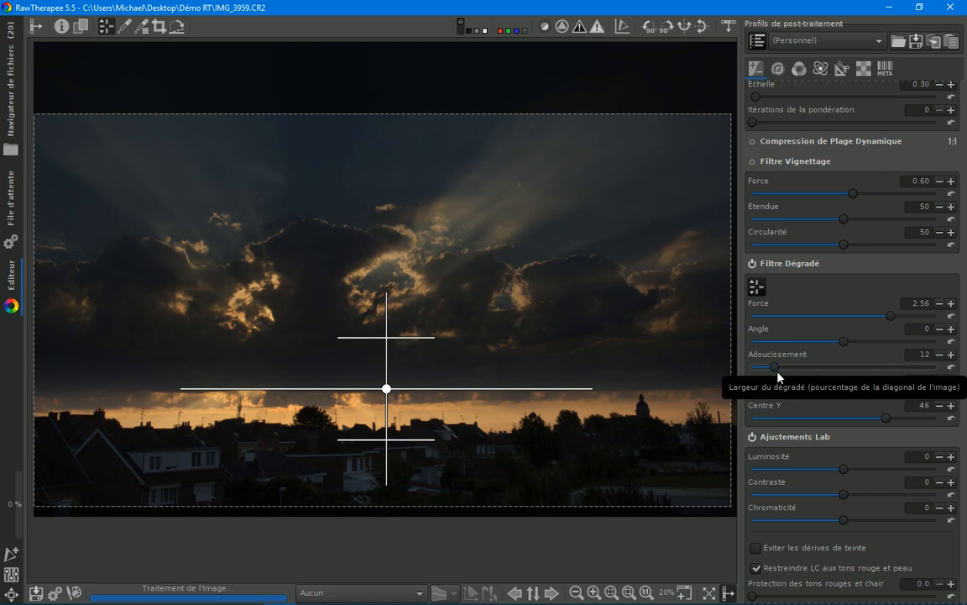
Step: Try the graduated filter's Force at 0.72, its default and 1.05, ending at 0.76
left_click_drag(890, 317, 859, 315)
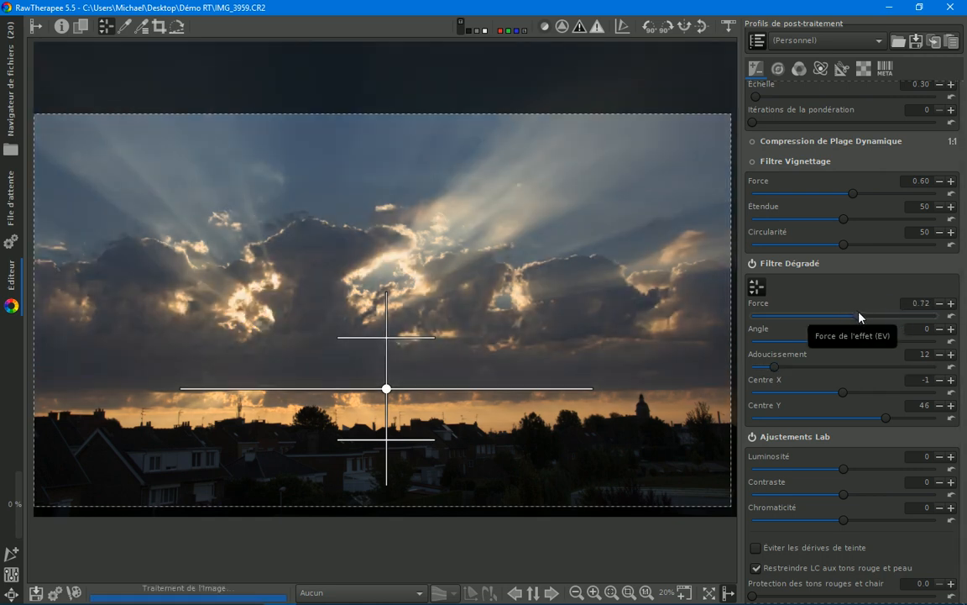
left_click(953, 317)
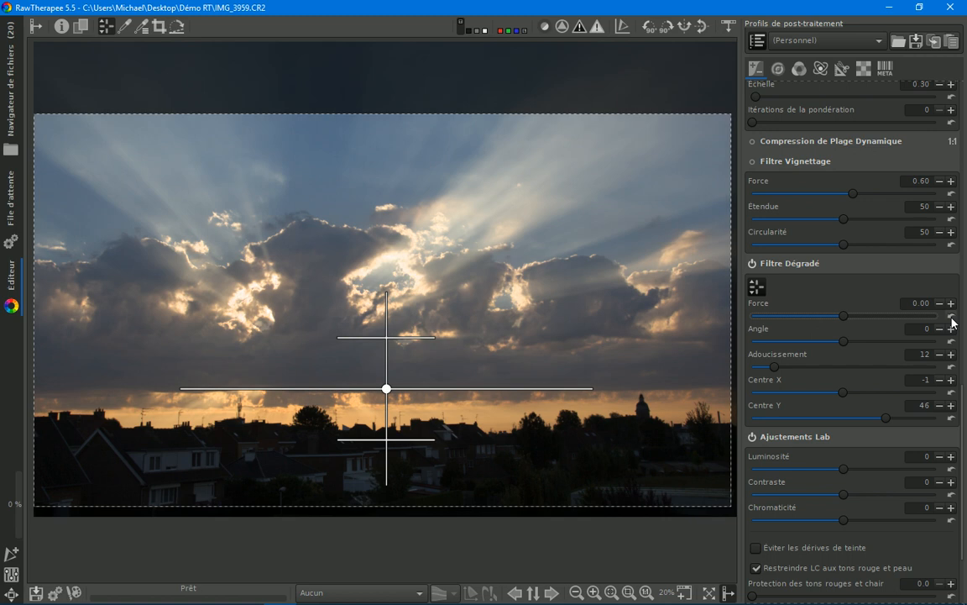
left_click_drag(850, 321, 865, 322)
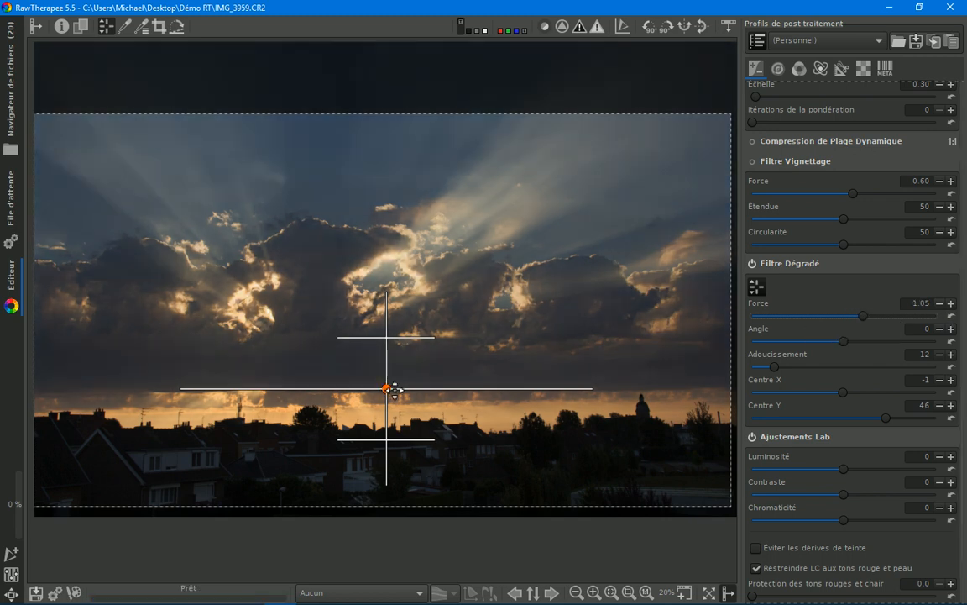
left_click_drag(867, 320, 862, 322)
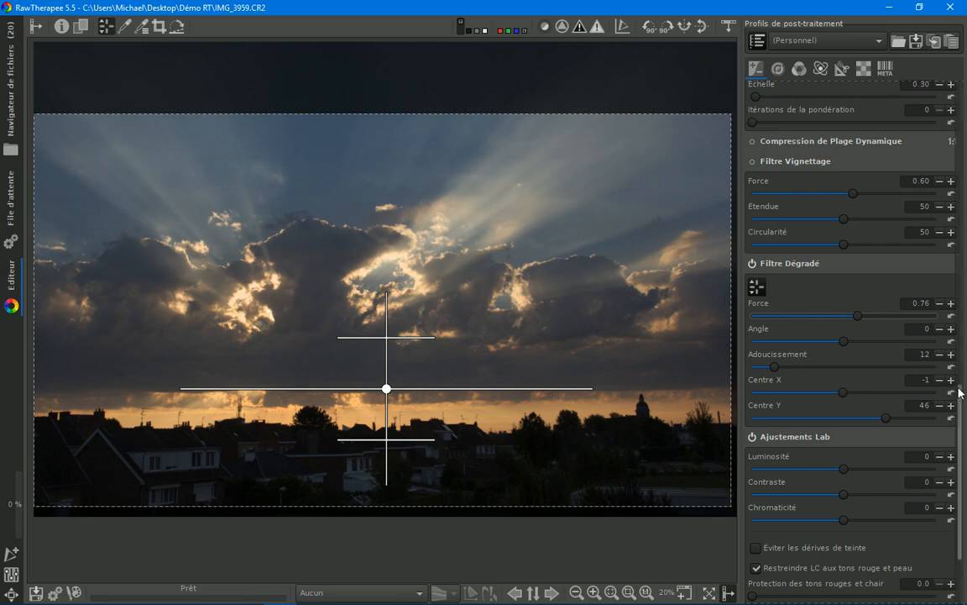
Step: Raise the photo's exposure compensation to 2.03
left_click_drag(963, 403, 966, 113)
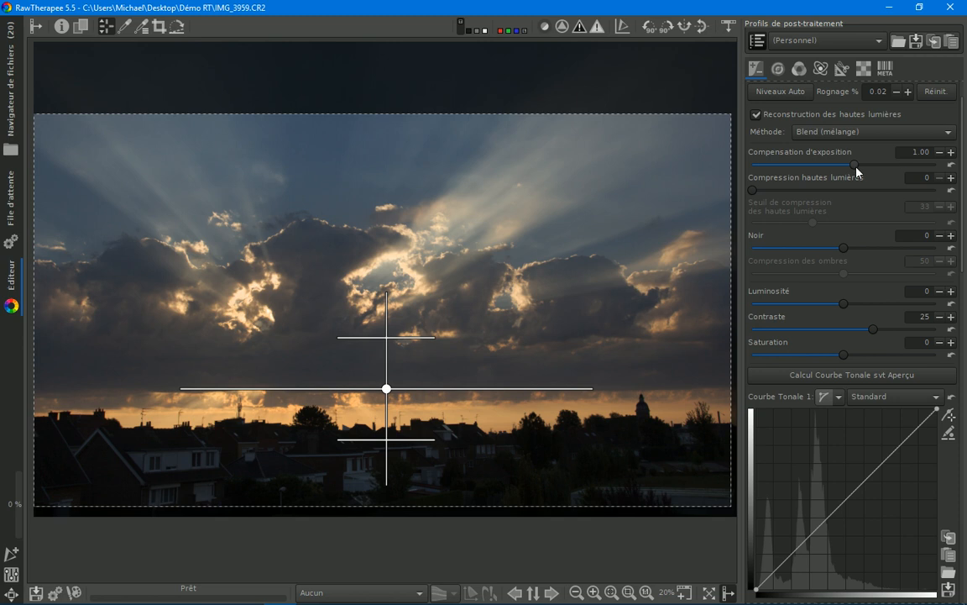
left_click_drag(856, 167, 868, 167)
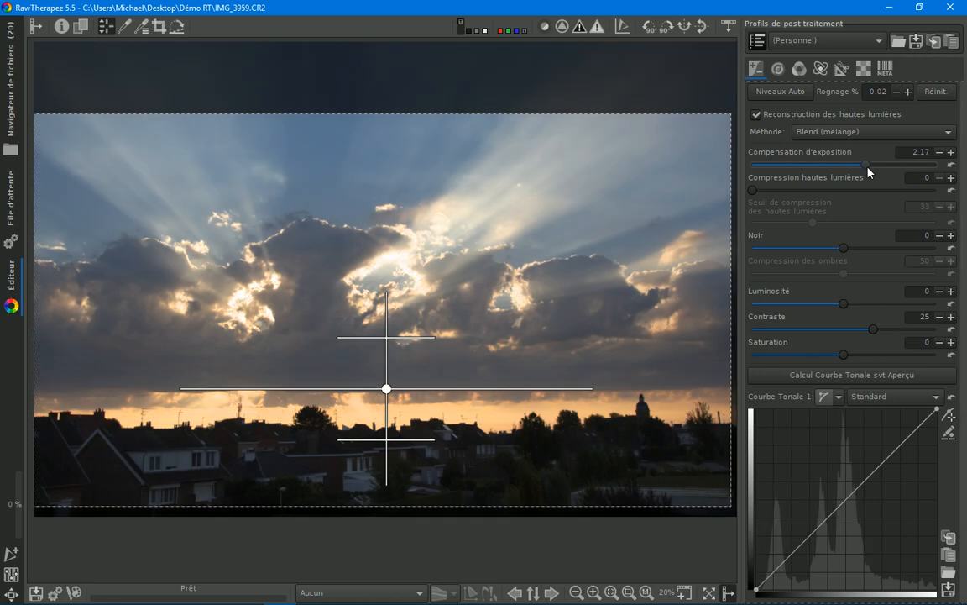
left_click_drag(867, 167, 866, 167)
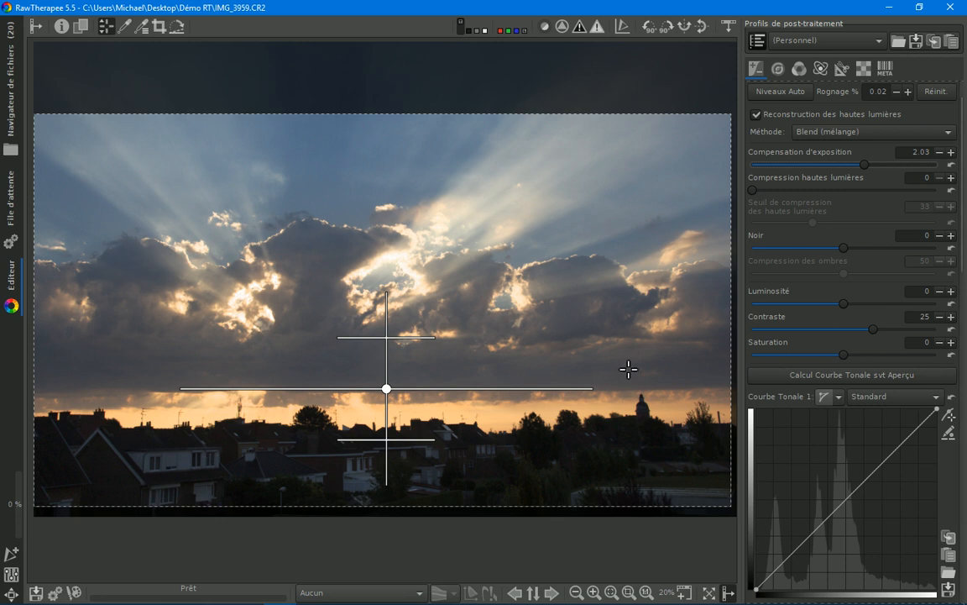
Step: Strengthen the graduated filter to a Force of 1.01
left_click_drag(962, 233, 966, 512)
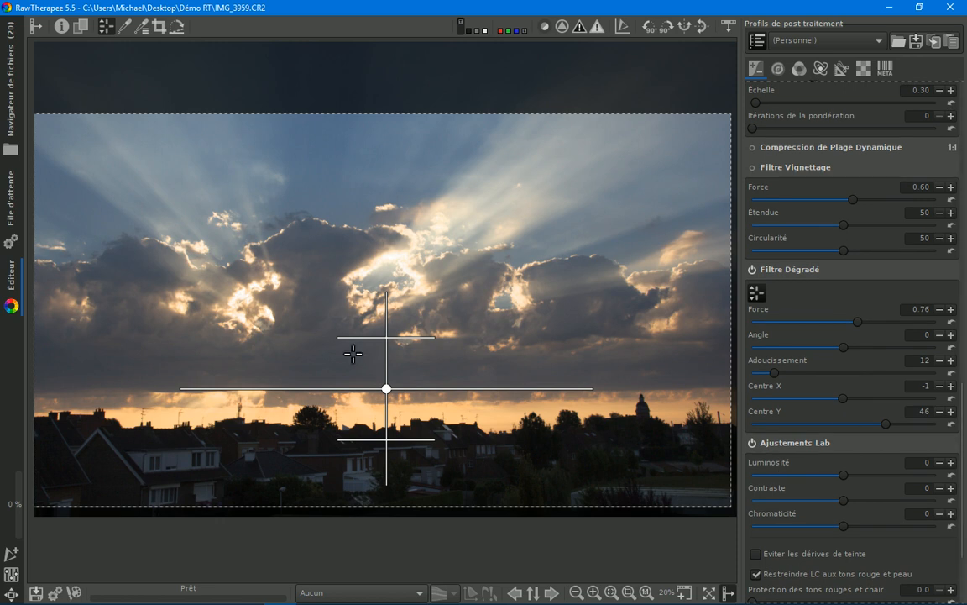
left_click(861, 326)
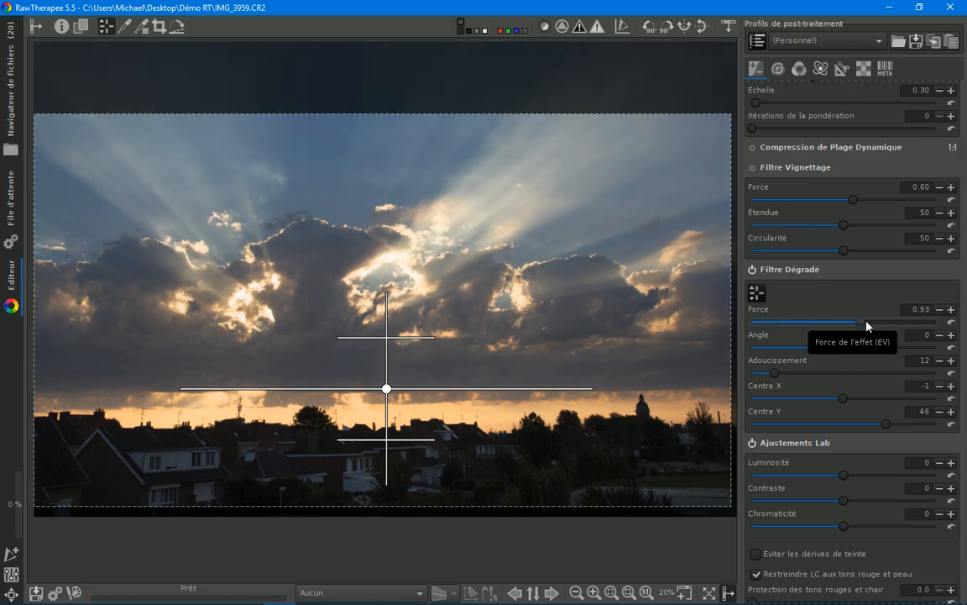
left_click_drag(867, 326, 870, 325)
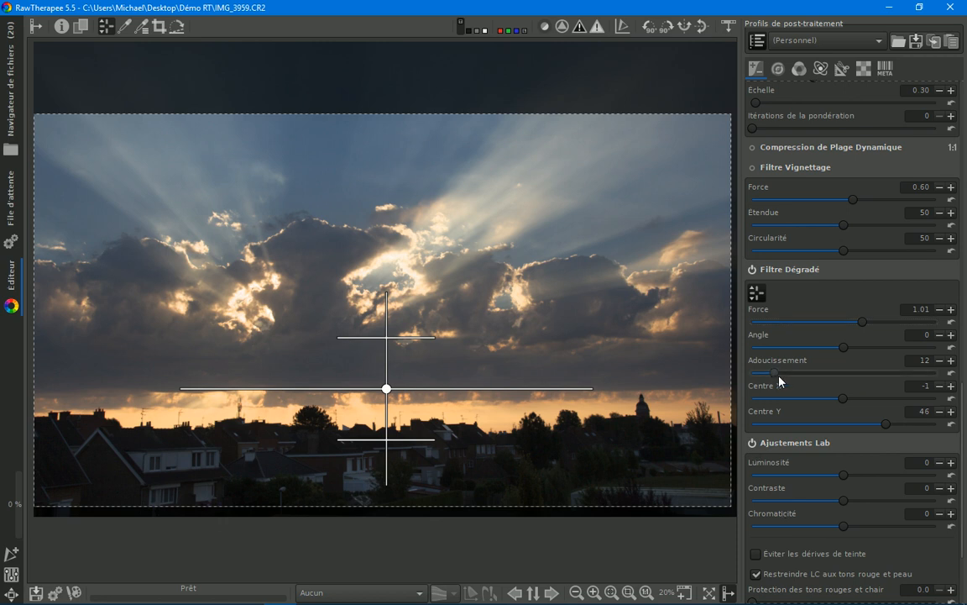
Step: Try the graduated filter's Adoucissement at 17, 4 and 12, ending at 15
left_click_drag(780, 377, 784, 377)
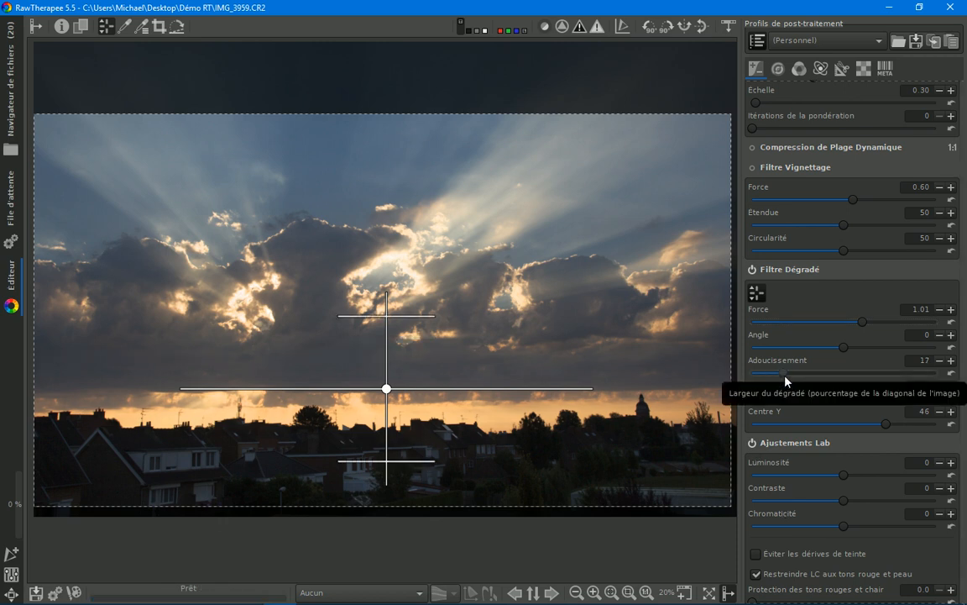
scroll(784, 376, "down", 1)
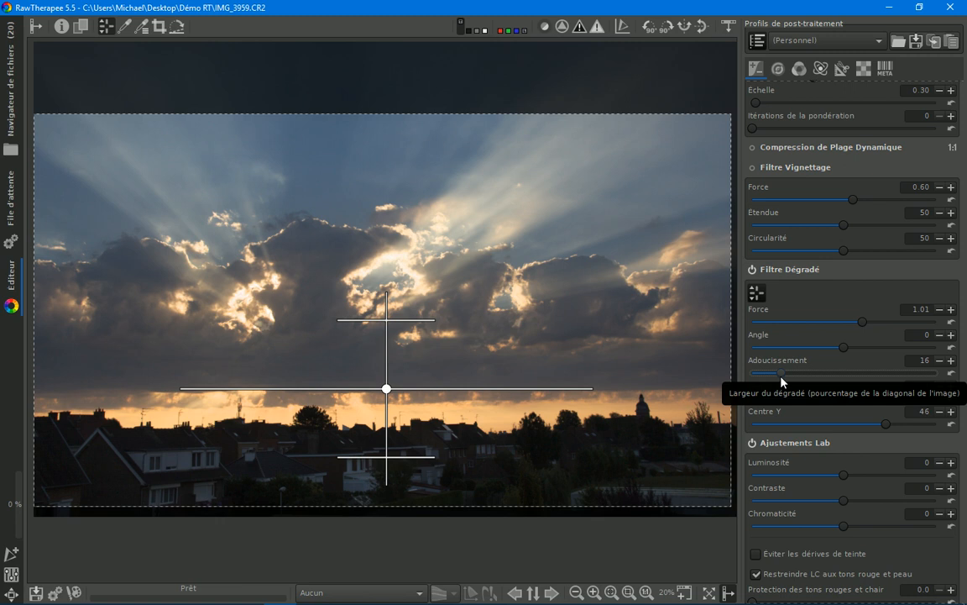
left_click_drag(781, 377, 761, 377)
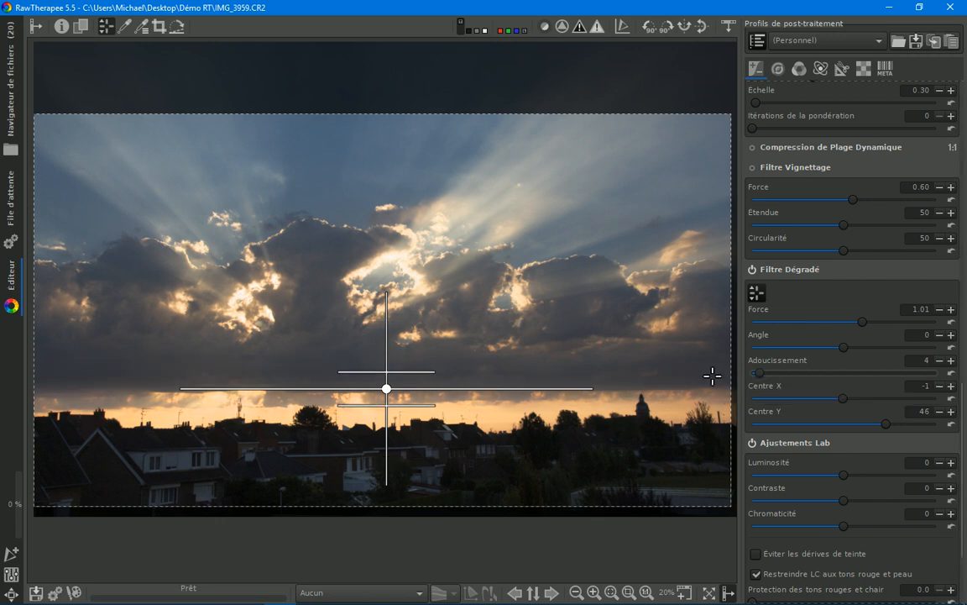
left_click_drag(766, 377, 780, 377)
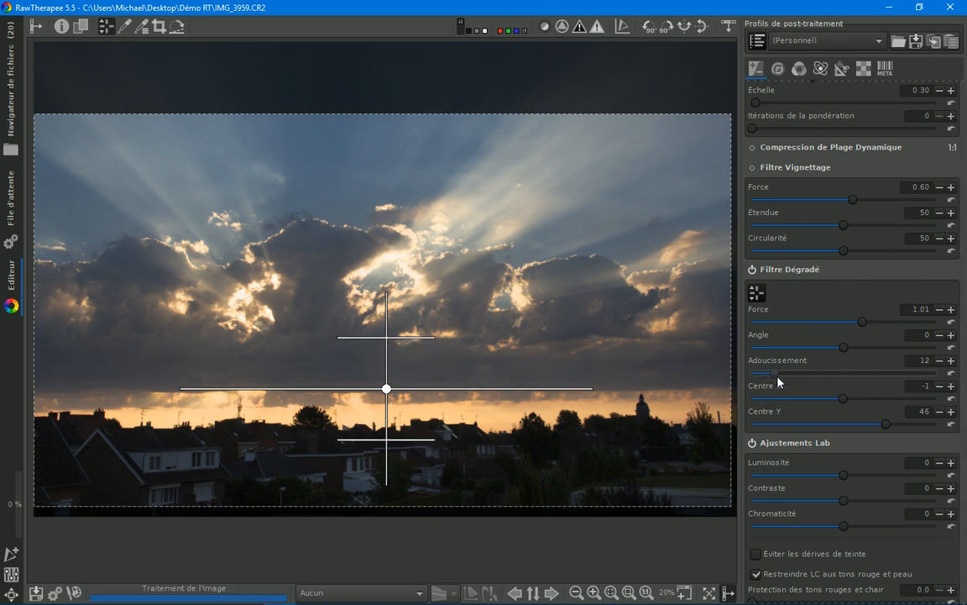
scroll(778, 381, "up", 3)
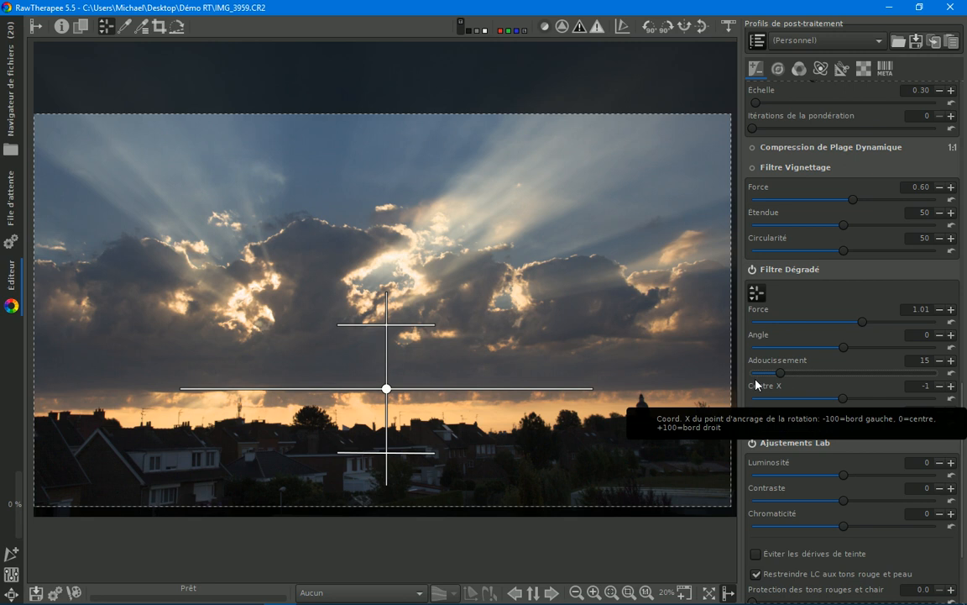
Step: Compare the photo with and without the graduated filter, leaving the filter enabled
left_click(754, 269)
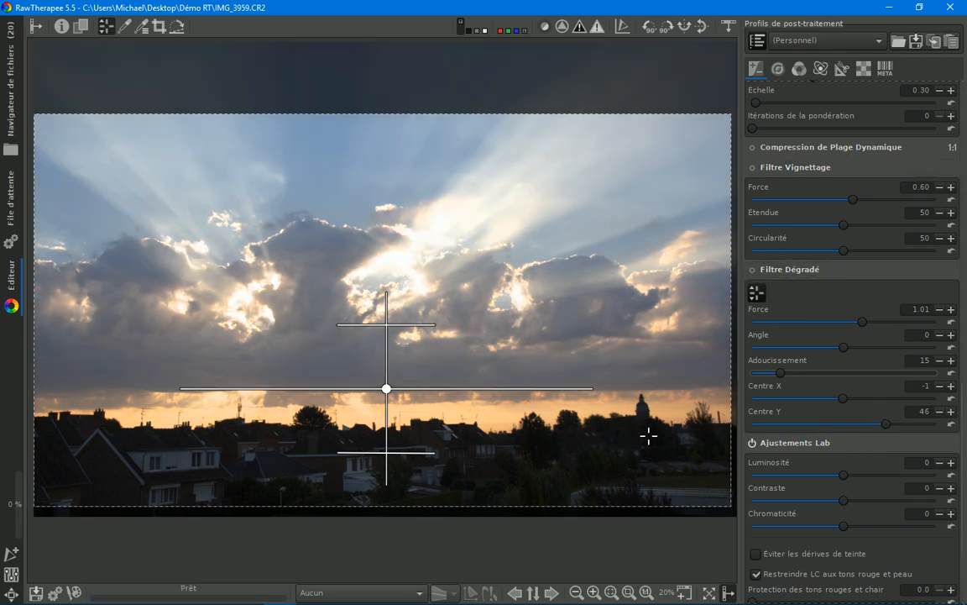
left_click(752, 270)
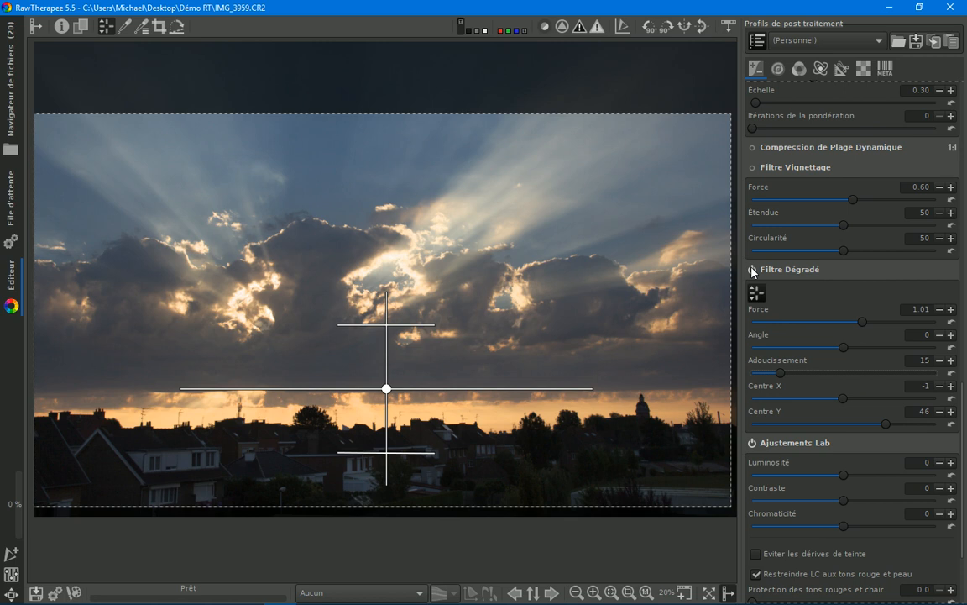
left_click(753, 270)
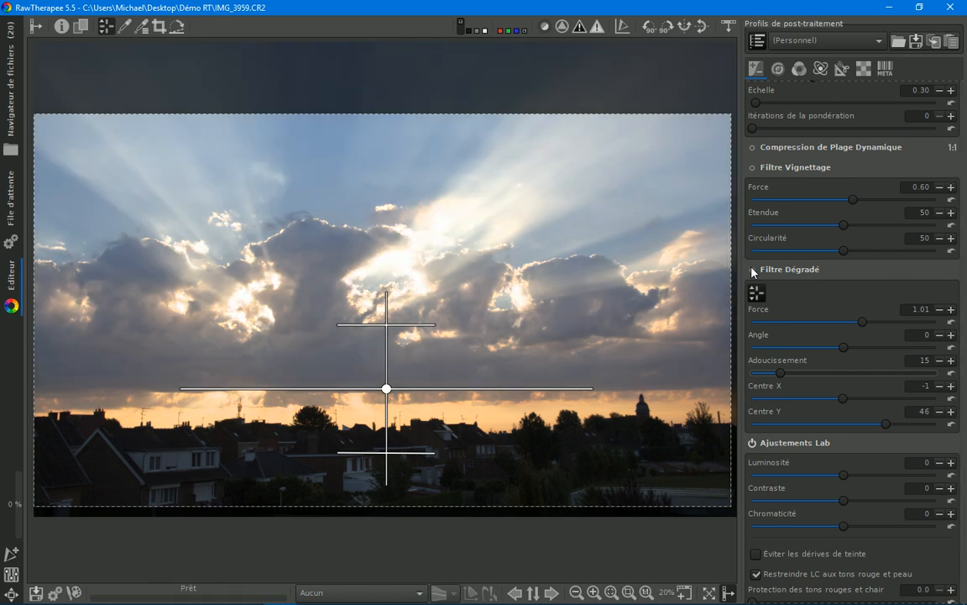
left_click(753, 269)
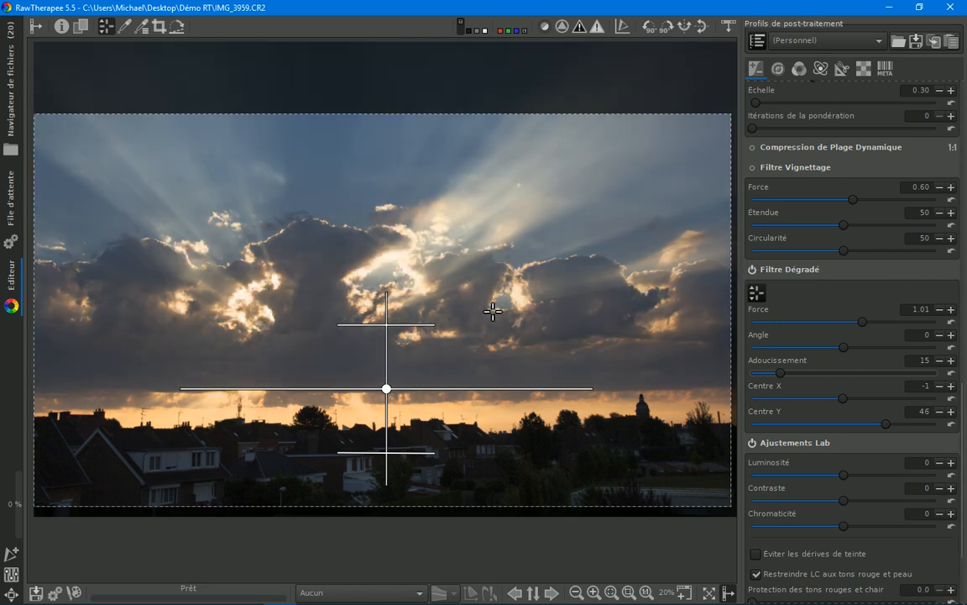
Step: Hide the graduated filter's guide lines on the photo and compare the sky with the filter off and on
left_click(753, 270)
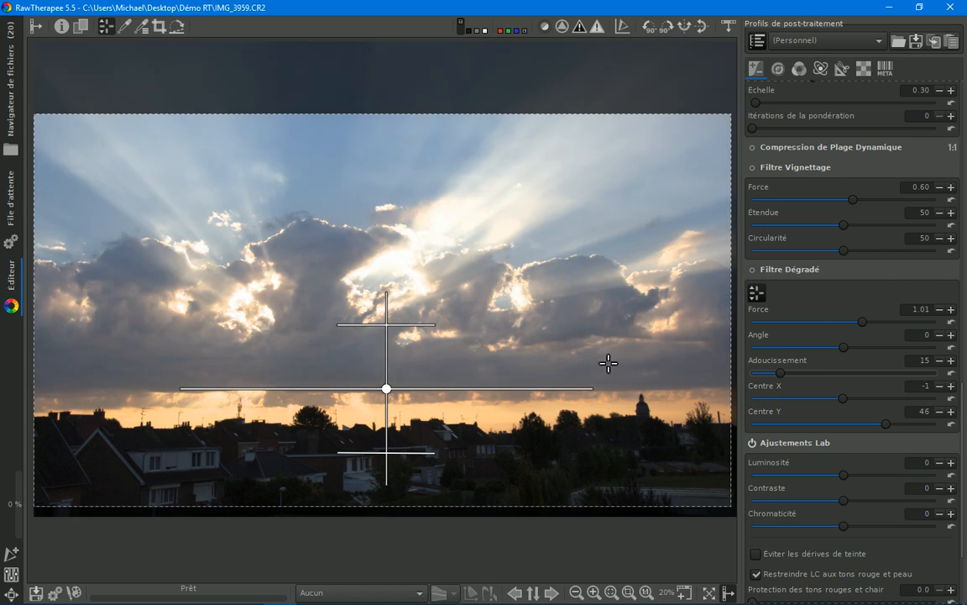
left_click(756, 293)
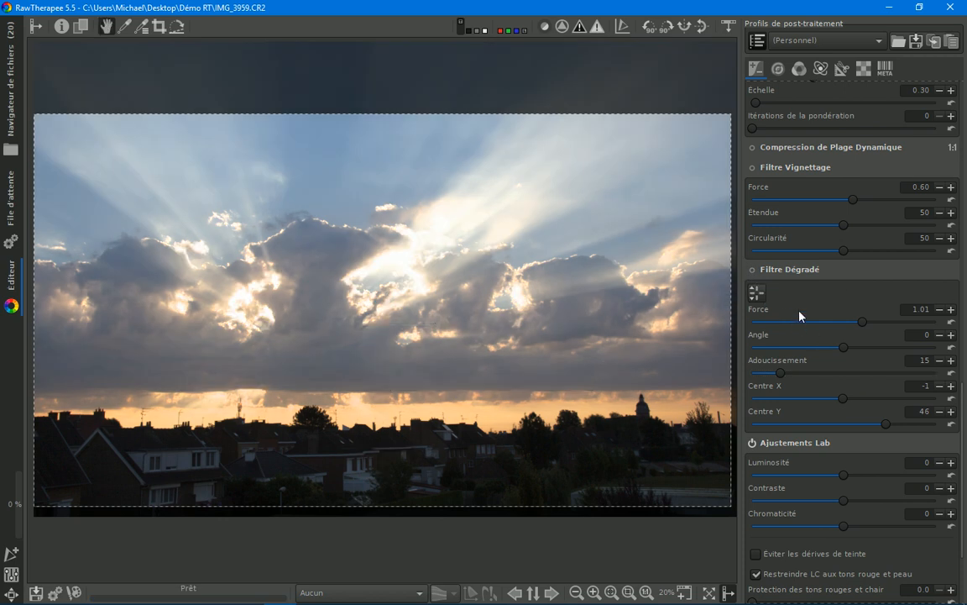
left_click(753, 269)
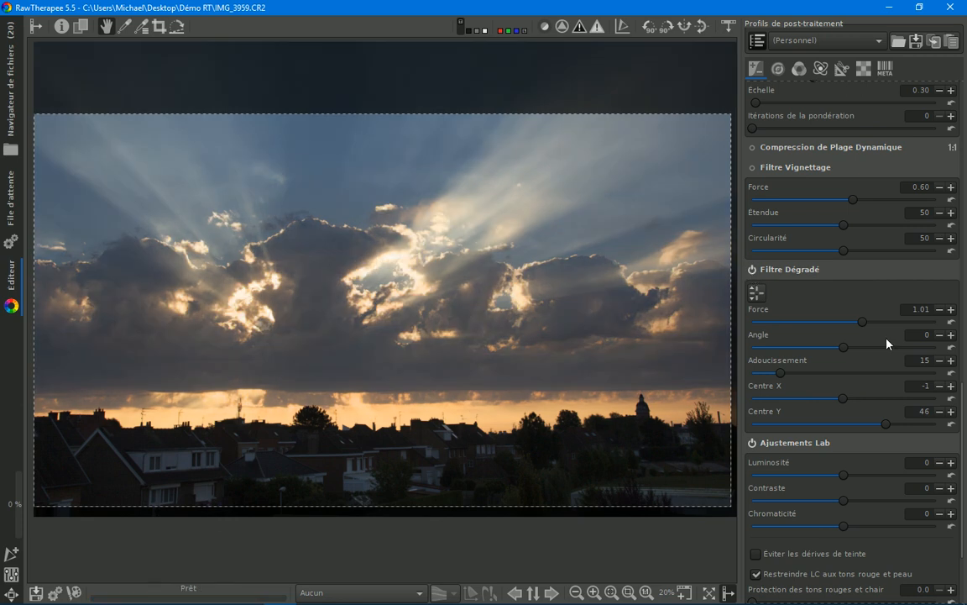
Step: Try the highlight compression (Compression hautes lumières) at 125, ending with a value of 20
left_click_drag(961, 413, 959, 107)
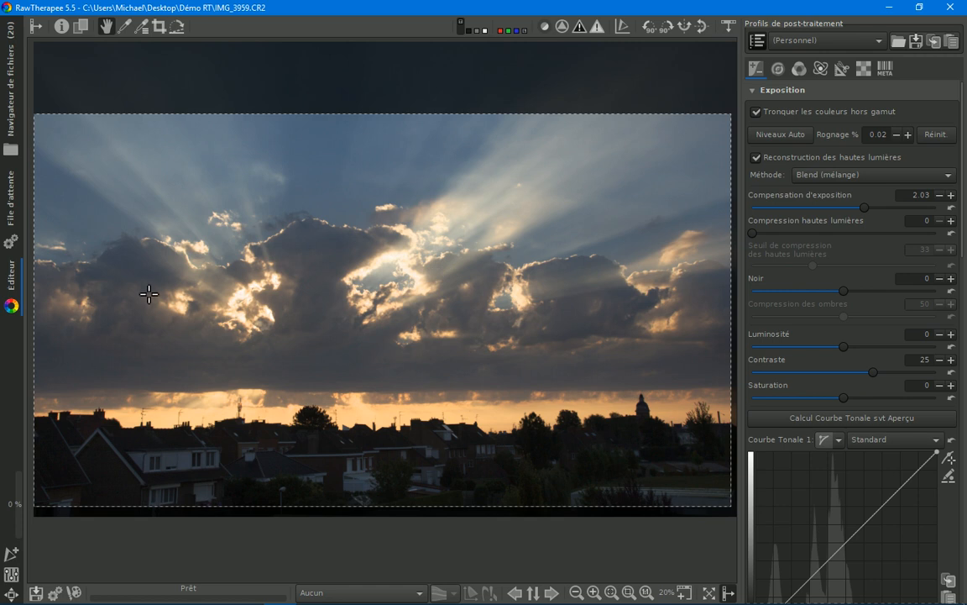
left_click(802, 233)
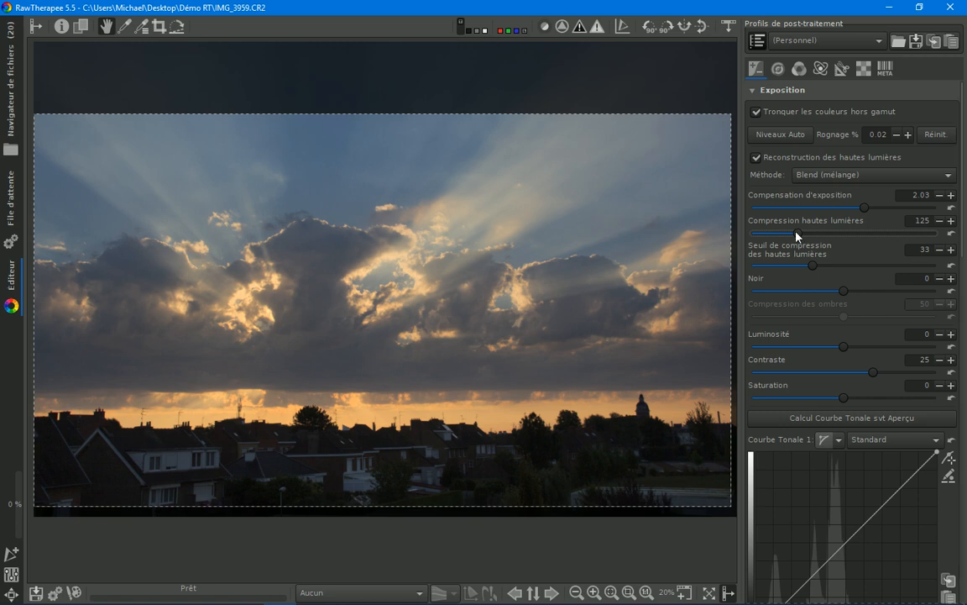
left_click_drag(800, 232, 763, 234)
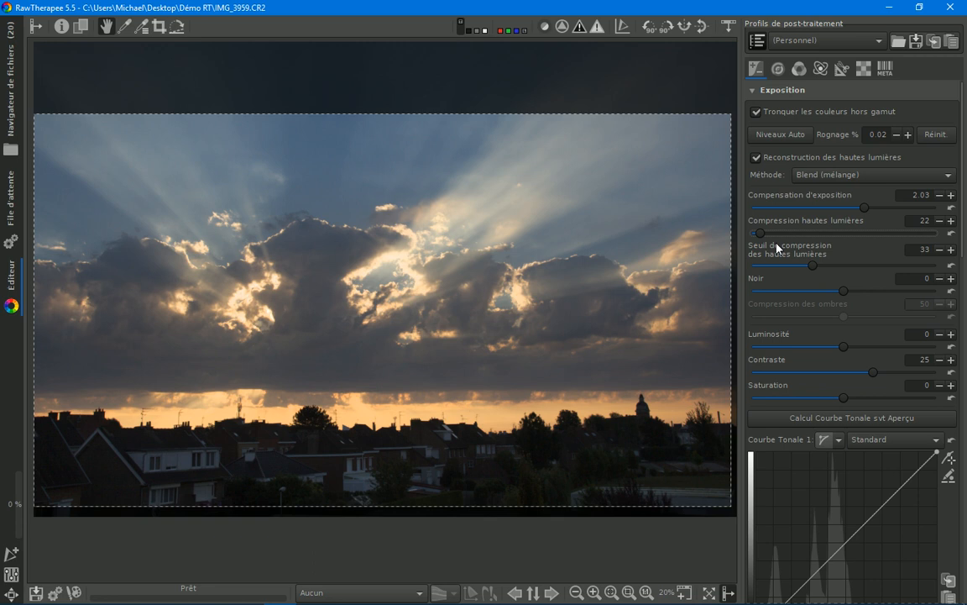
left_click(943, 222)
left_click(942, 222)
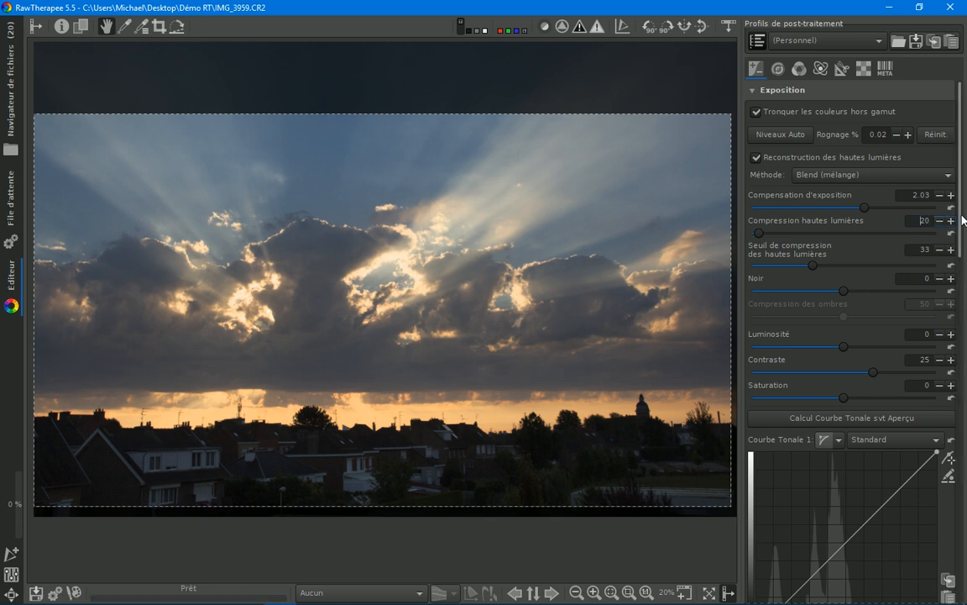
left_click_drag(962, 234, 966, 209)
Step: Enable haze removal (Élimination de la Brume) and reduce its Force to 23
left_click(782, 72)
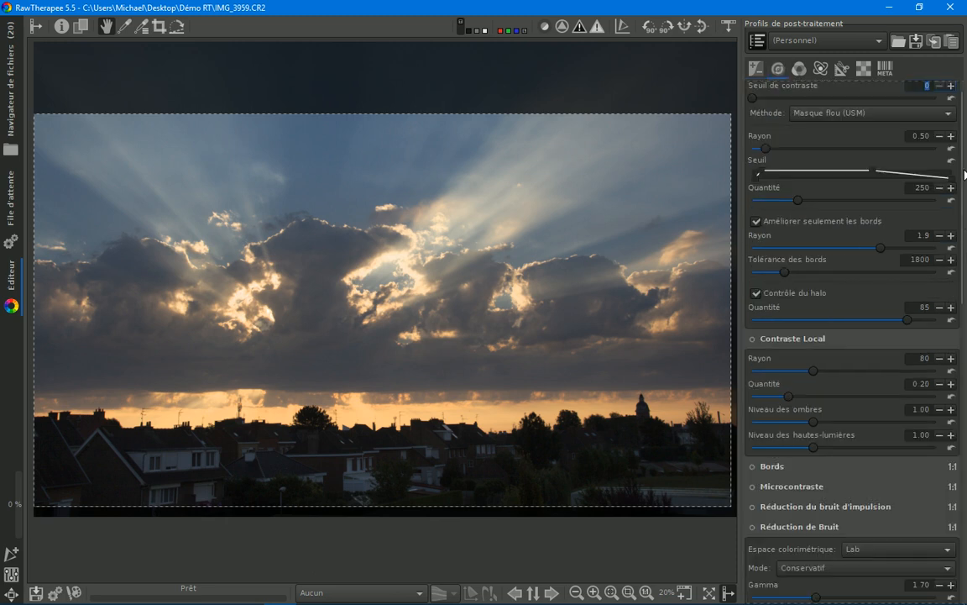
left_click_drag(963, 179, 943, 530)
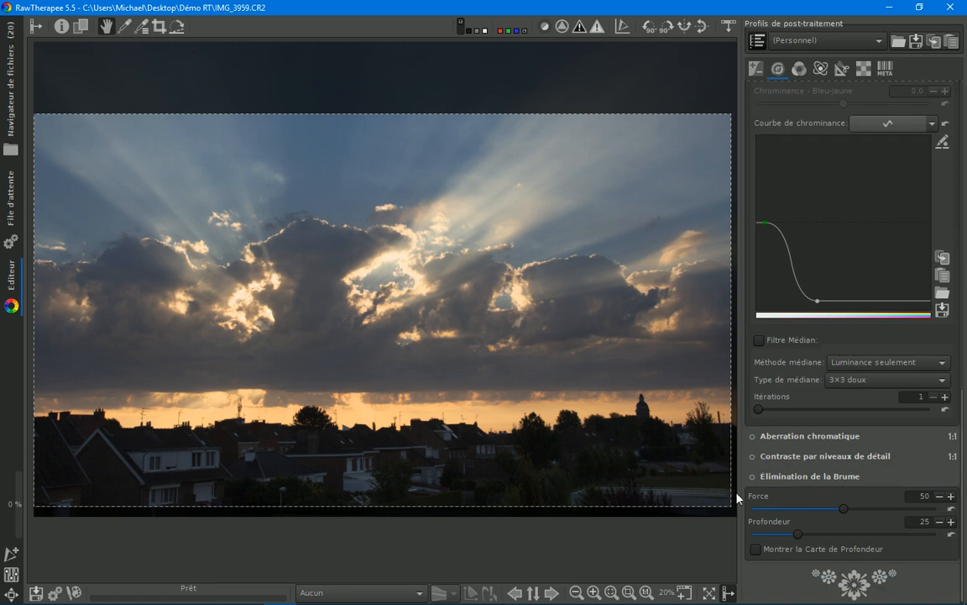
left_click(753, 476)
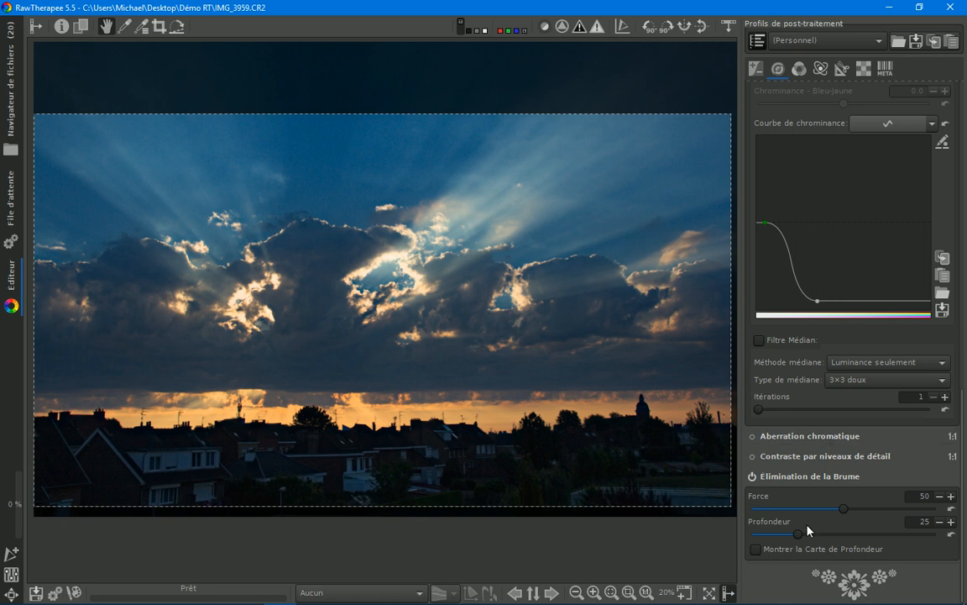
left_click_drag(845, 515, 793, 512)
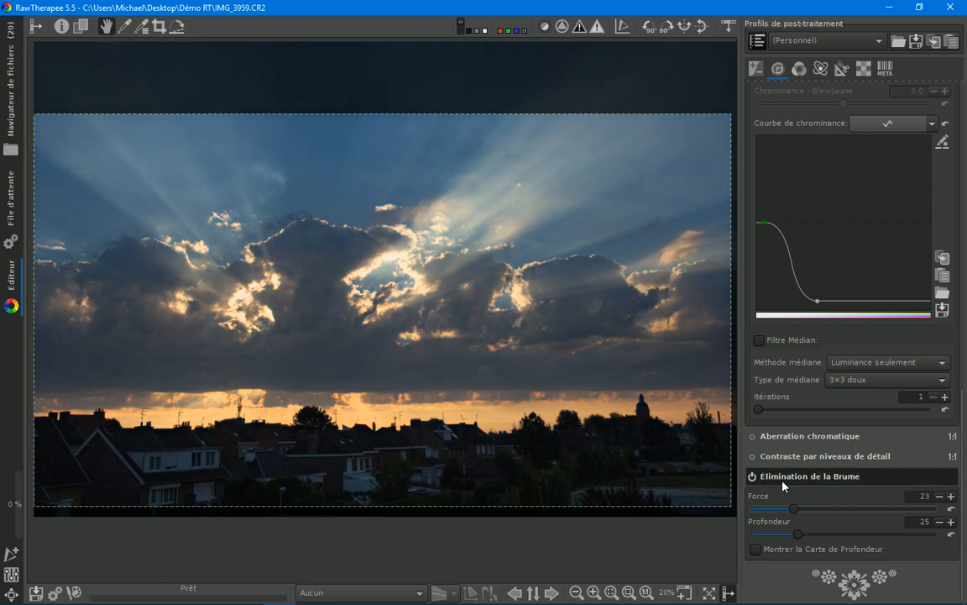
left_click(754, 477)
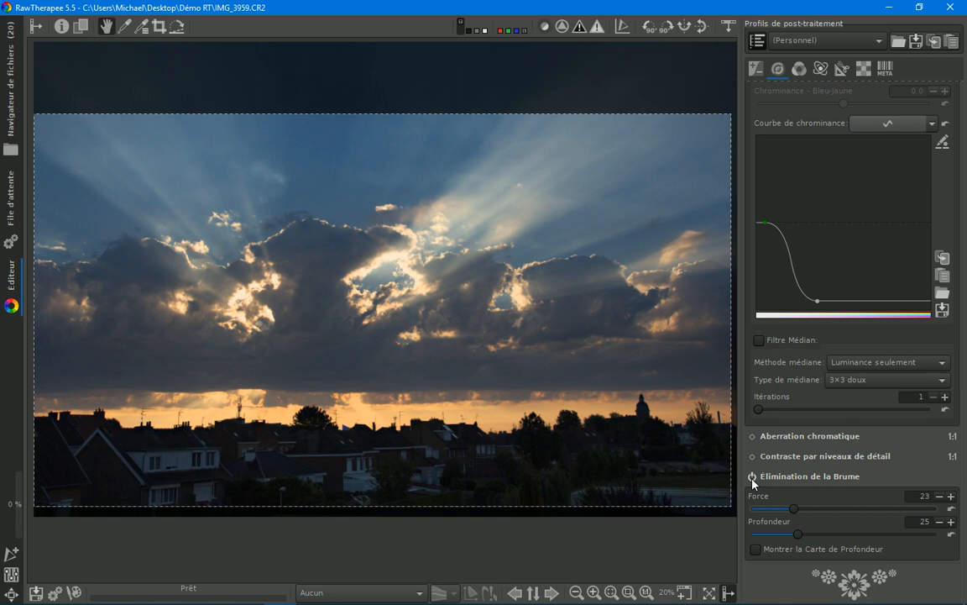
Step: Compare the photo with haze removal (Élimination de la Brume) off and on, leaving it enabled
left_click(754, 477)
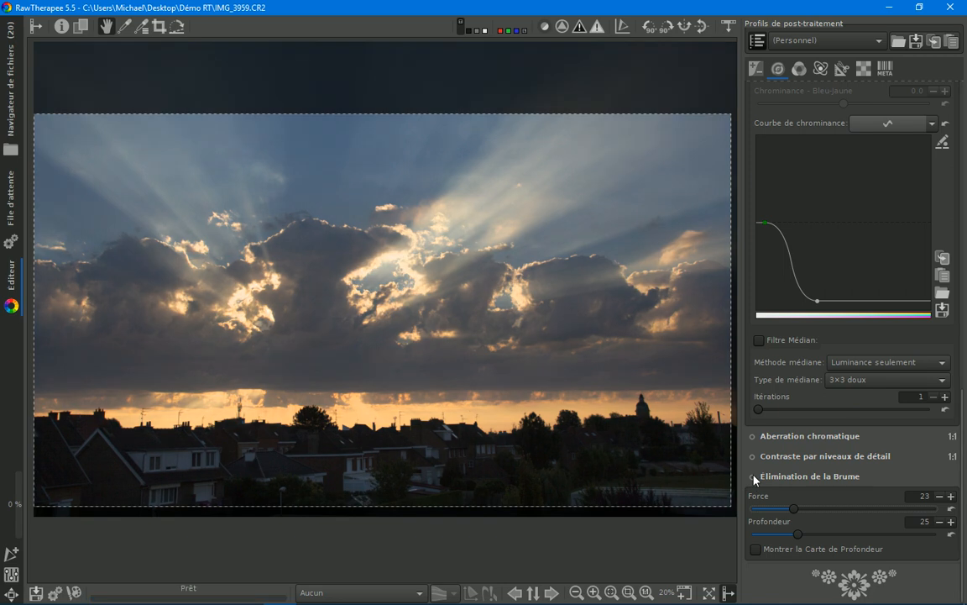
left_click(753, 477)
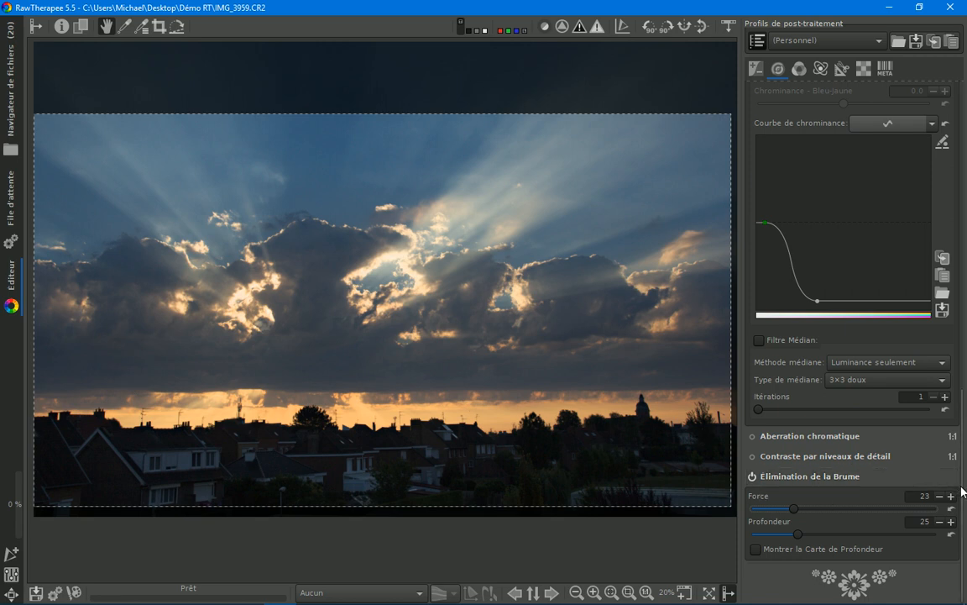
Step: Shape Courbe Tonale 1 with points near the highlights and shadows, plus a midtone point lifted slightly above the diagonal
left_click_drag(962, 492, 951, 166)
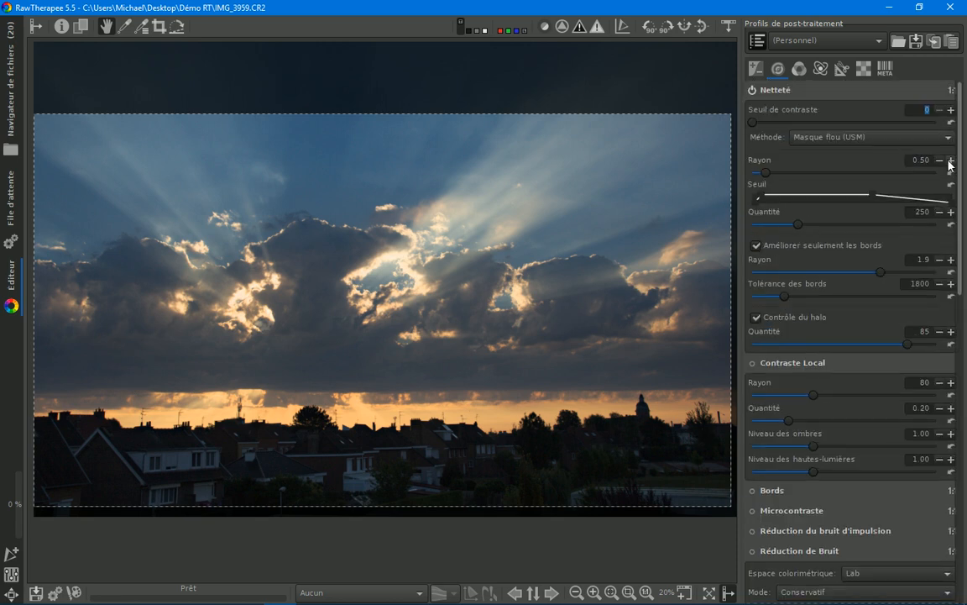
left_click(759, 69)
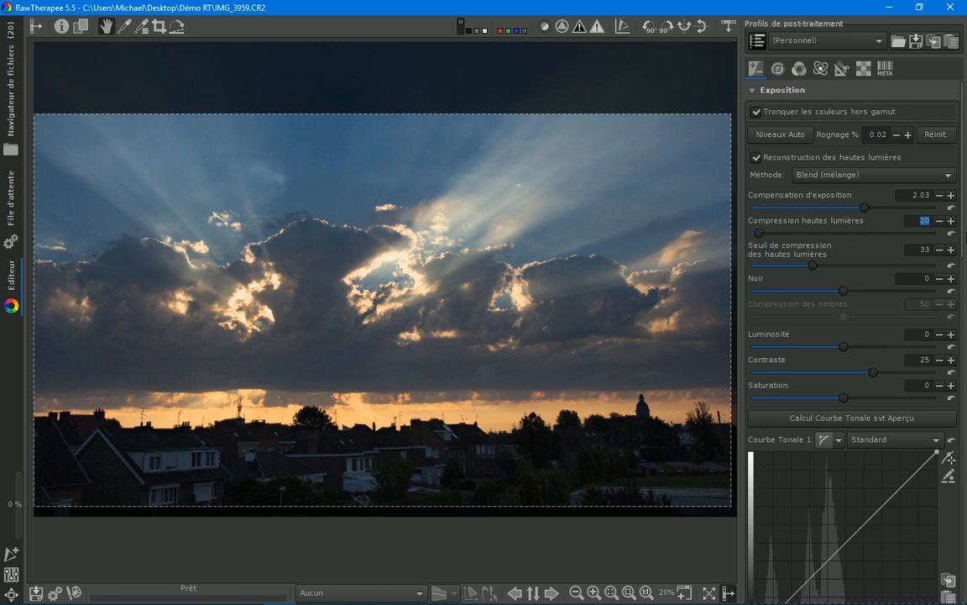
left_click_drag(962, 215, 966, 276)
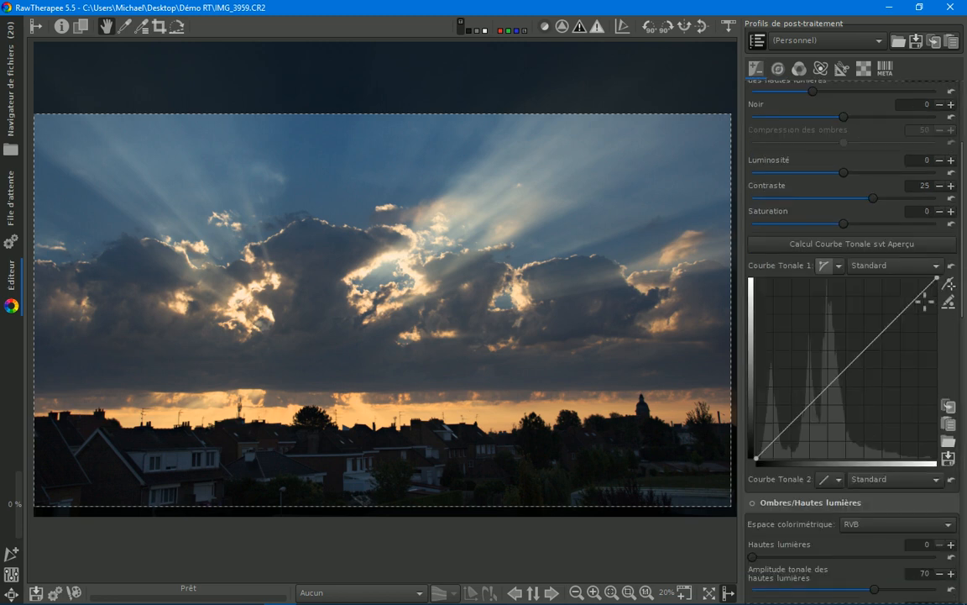
left_click_drag(924, 300, 920, 282)
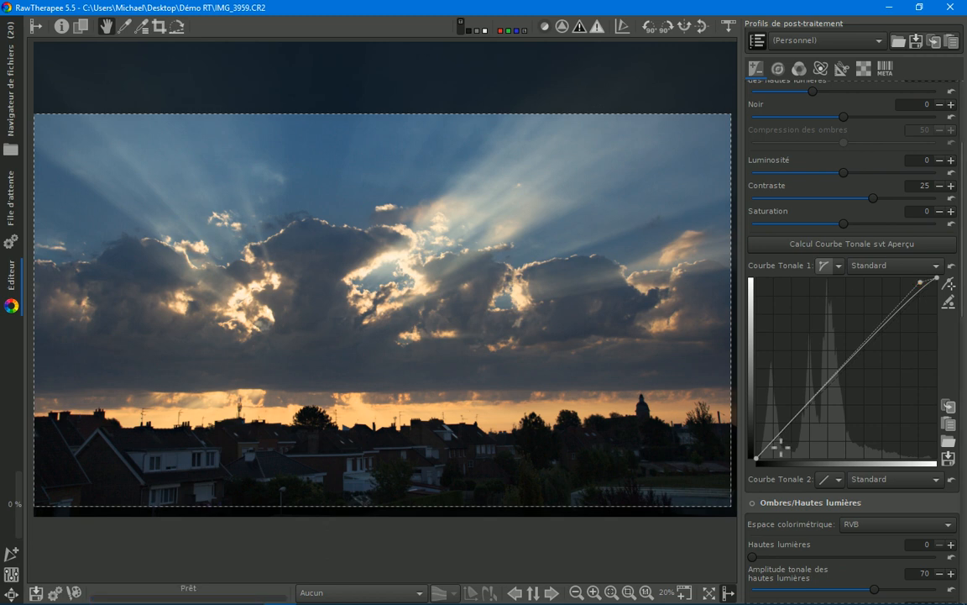
left_click_drag(780, 447, 774, 450)
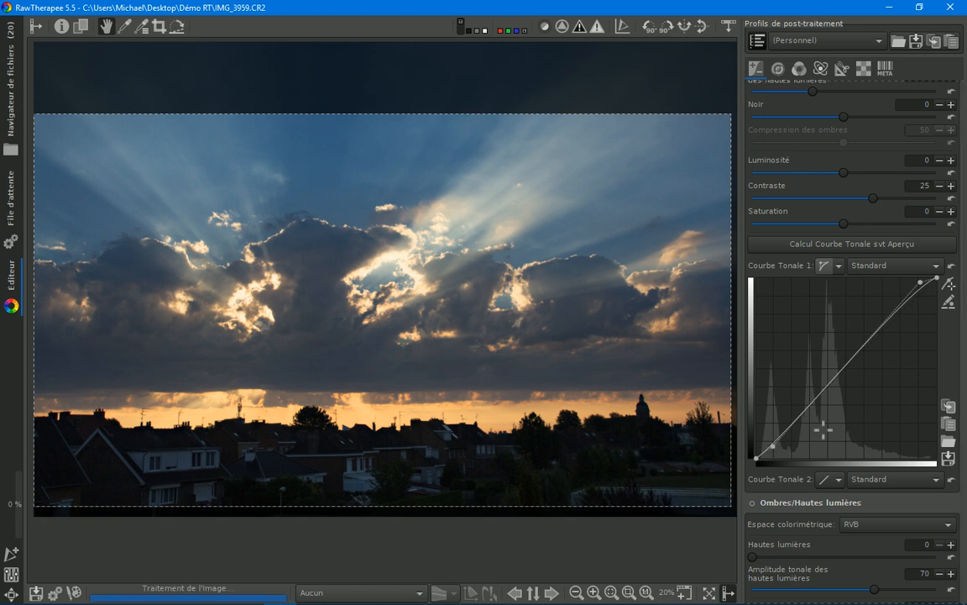
mouse_move(853, 368)
left_mouse_down()
mouse_move(851, 358)
mouse_move(851, 415)
mouse_move(849, 356)
left_mouse_up()
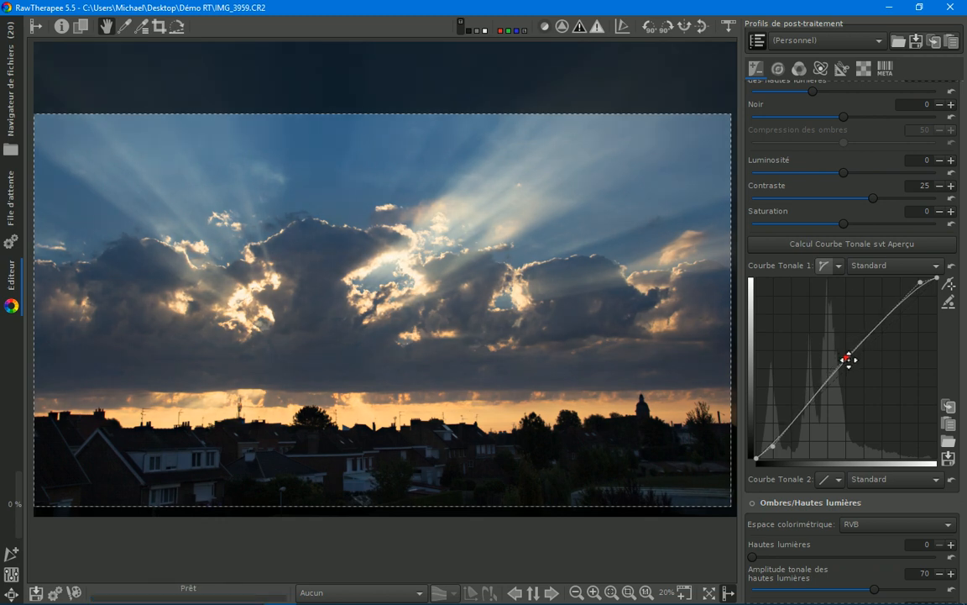
Step: Enable Ombres/Hautes lumières and try Hautes lumières at 28 before returning it to 0
scroll(961, 389, "down", 5)
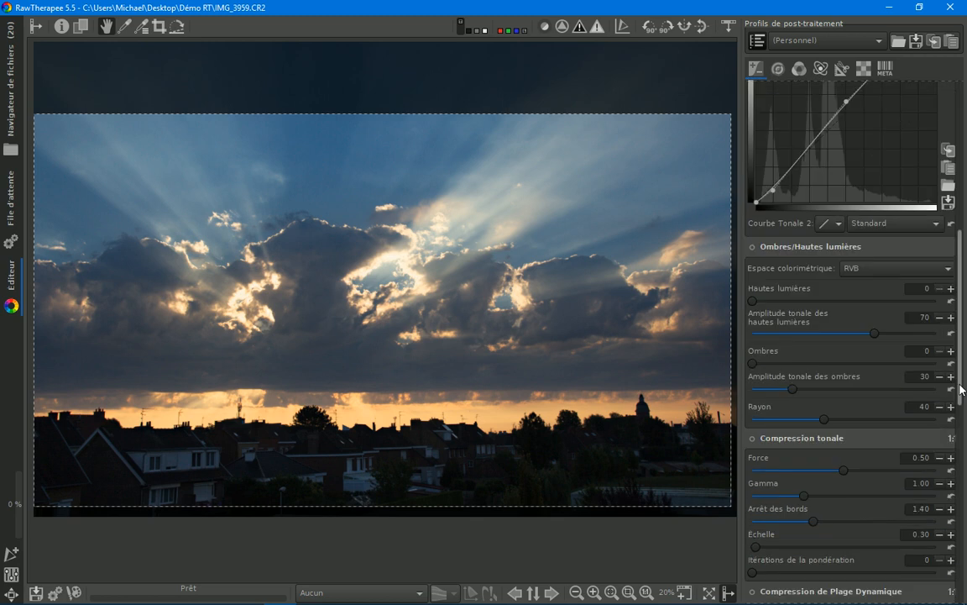
scroll(961, 389, "down", 1)
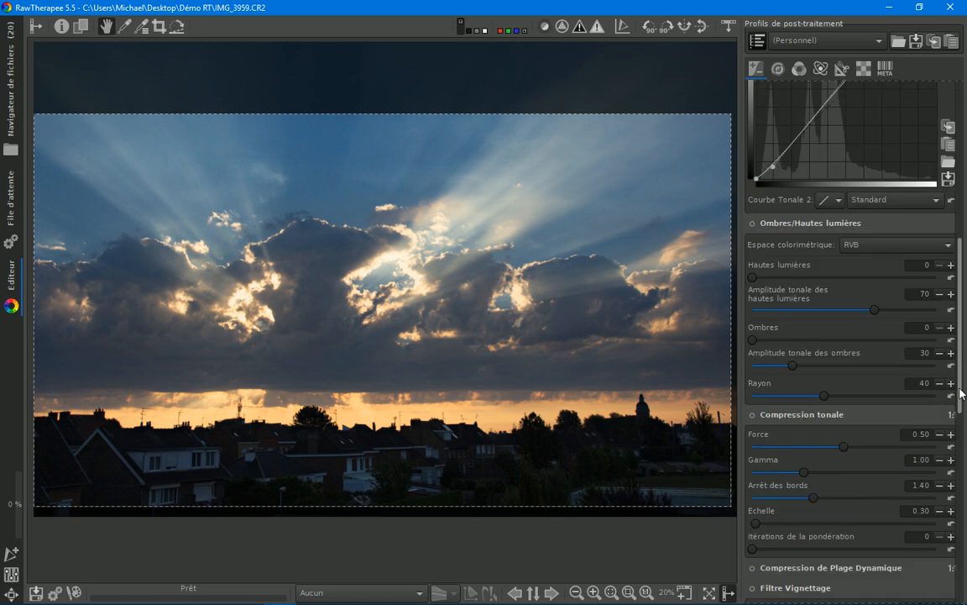
left_click(771, 278)
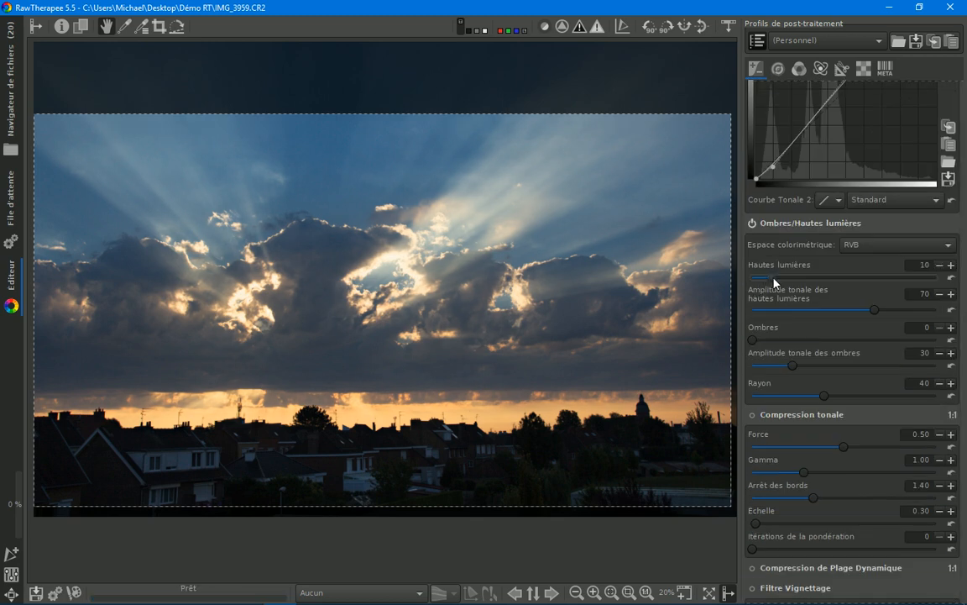
left_click_drag(771, 278, 803, 278)
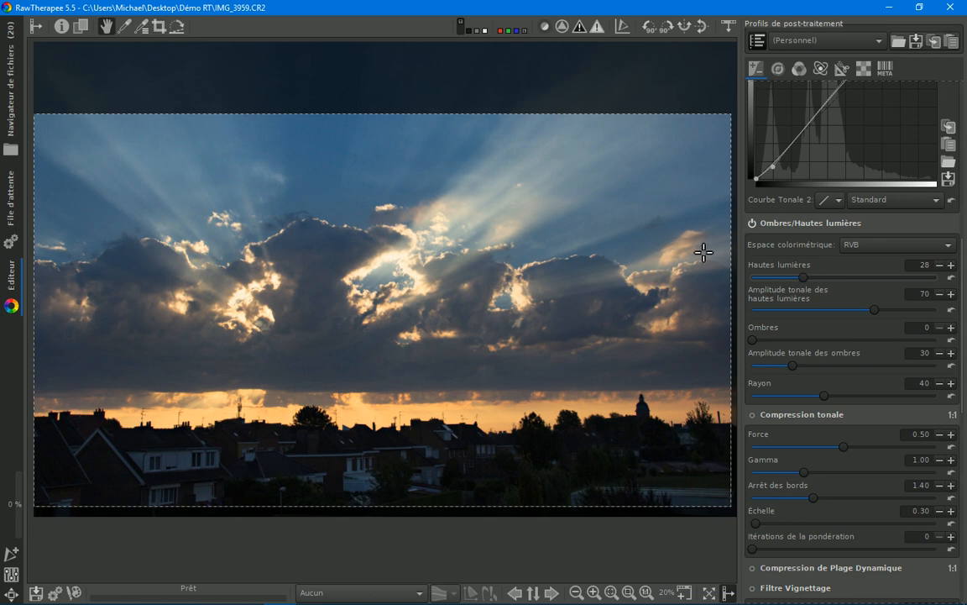
left_click_drag(797, 284, 791, 287)
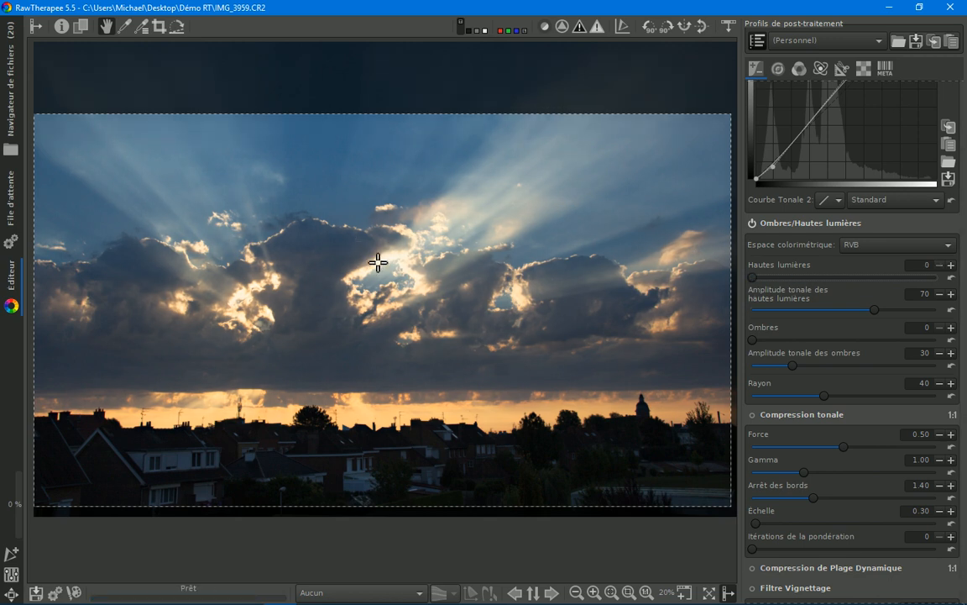
Step: Inspect the bright cloud opening at 100% and set Hautes lumières to 35
scroll(422, 259, "up", 5)
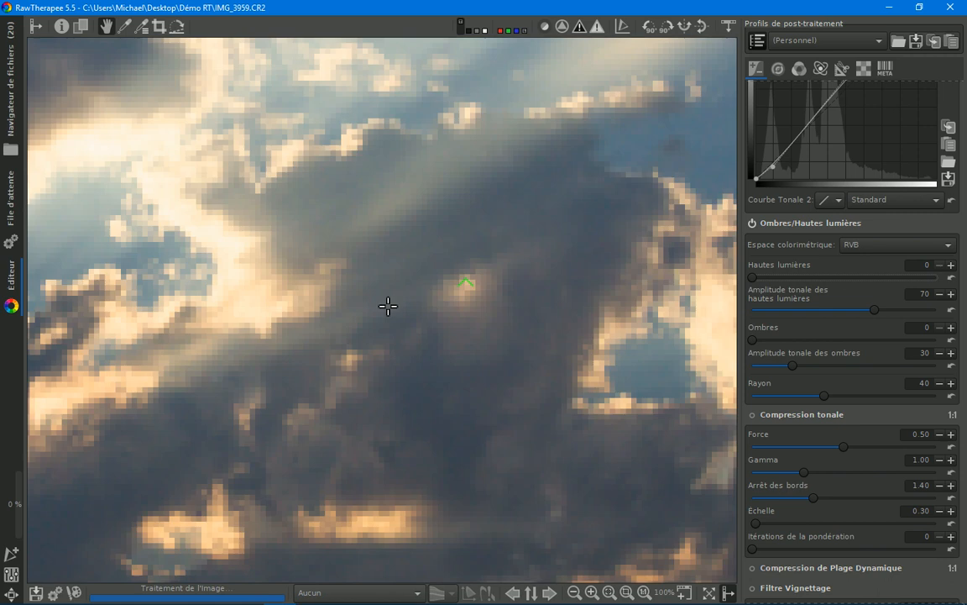
left_click_drag(233, 267, 325, 291)
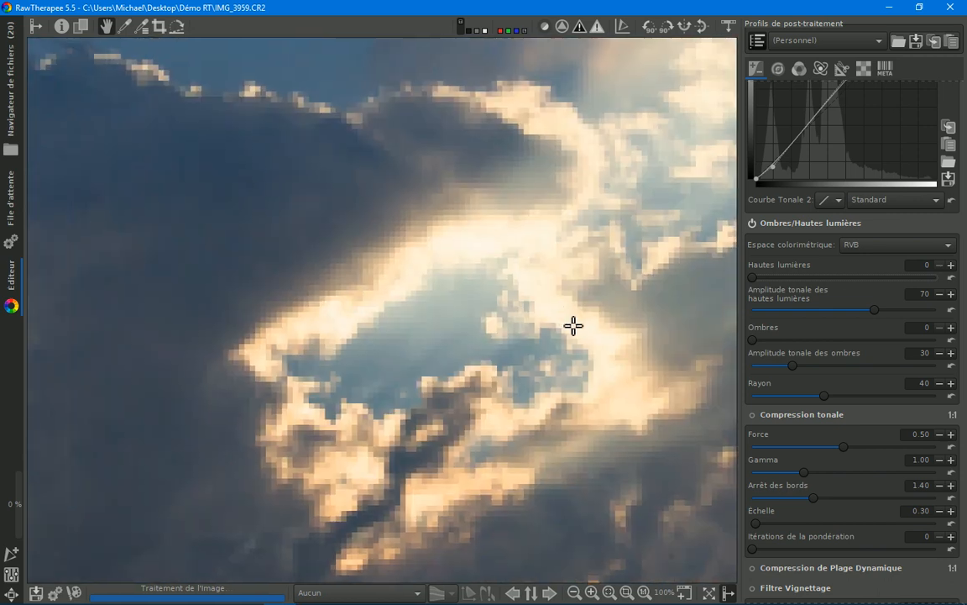
left_click_drag(572, 374, 552, 357)
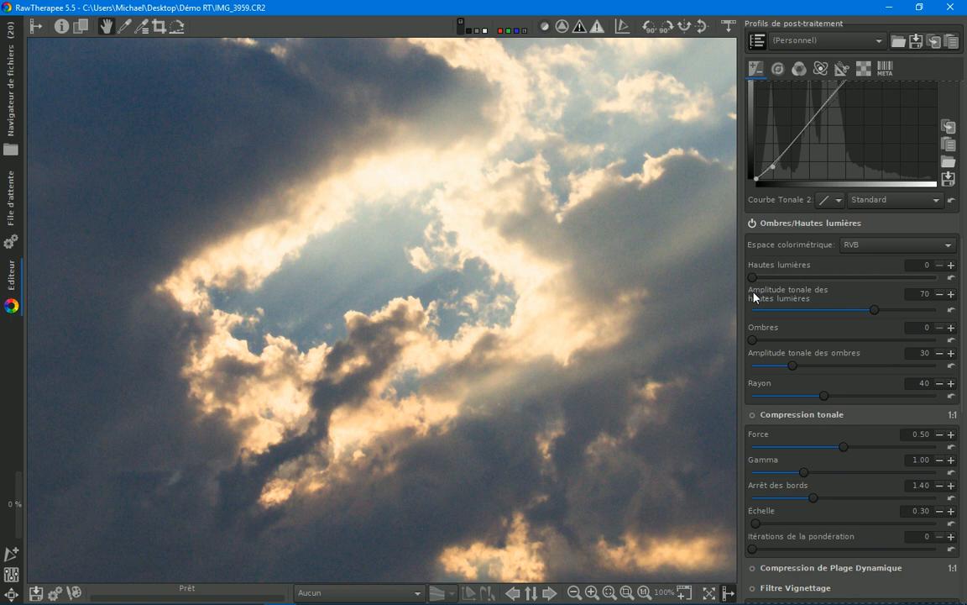
left_click_drag(754, 278, 818, 286)
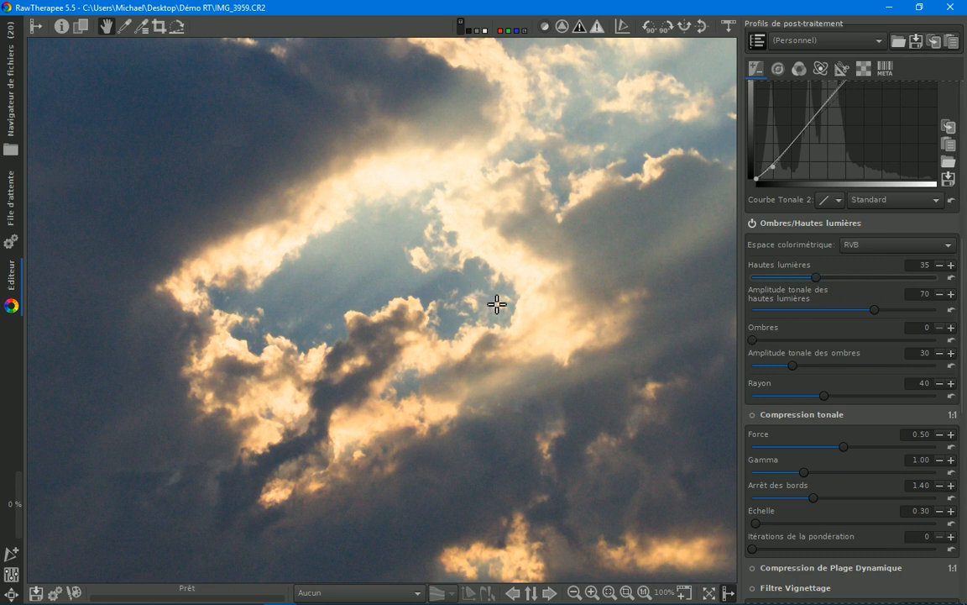
Step: Set Ombres to 15 to lighten the shadows, judging the effect on the whole photo
key("f")
scroll(496, 304, "down", 1)
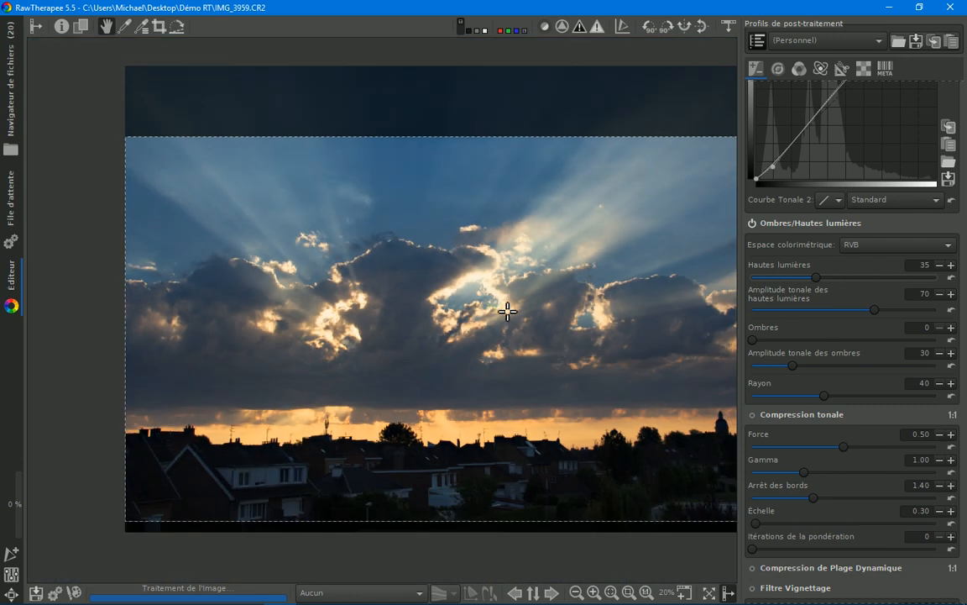
left_click_drag(753, 340, 777, 341)
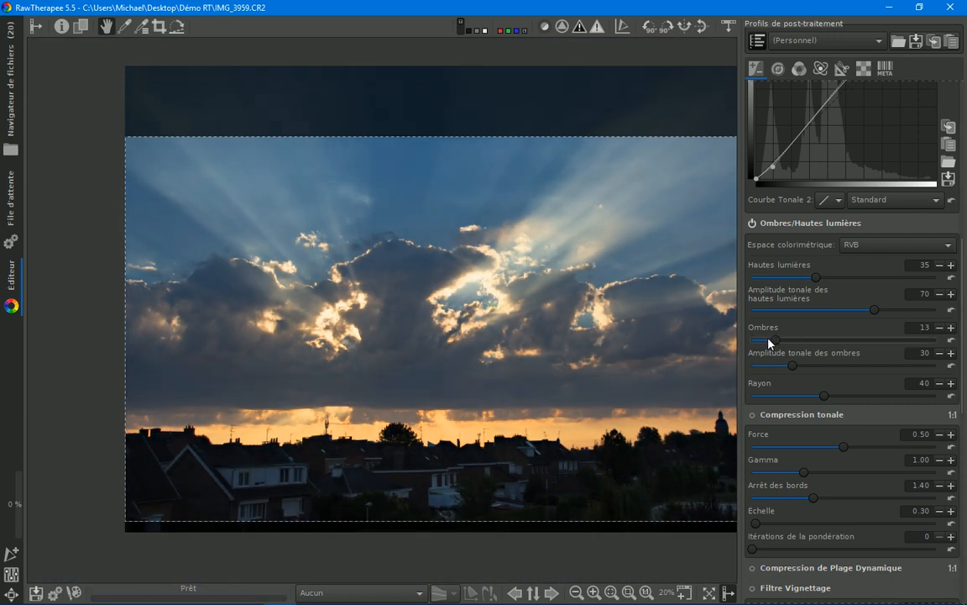
left_click_drag(775, 340, 786, 340)
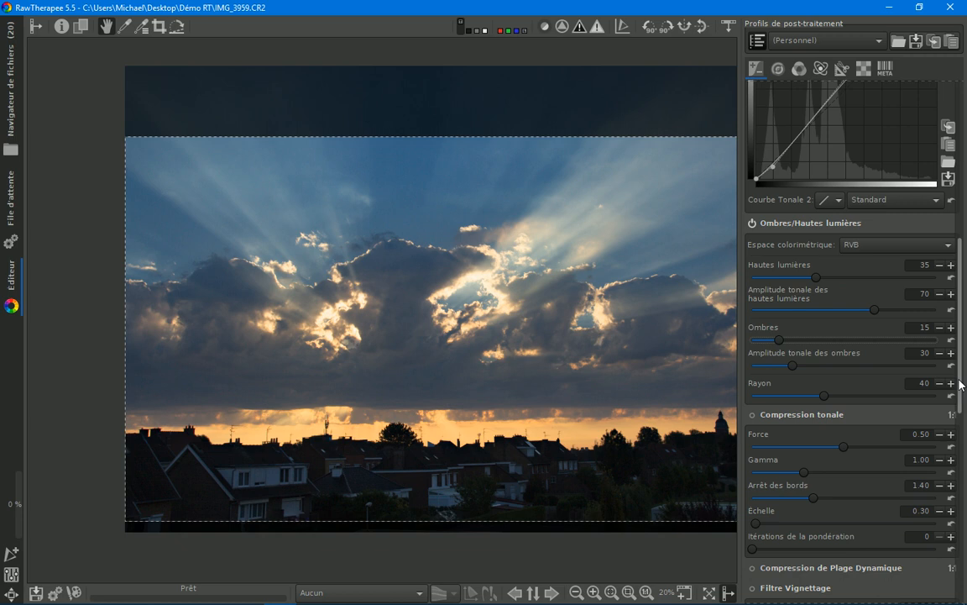
Step: Try the vignette filter (Filtre Vignettage) with Force values of 1.00, -1.17 and 0.24, leaving the filter disabled
left_click_drag(966, 391, 963, 444)
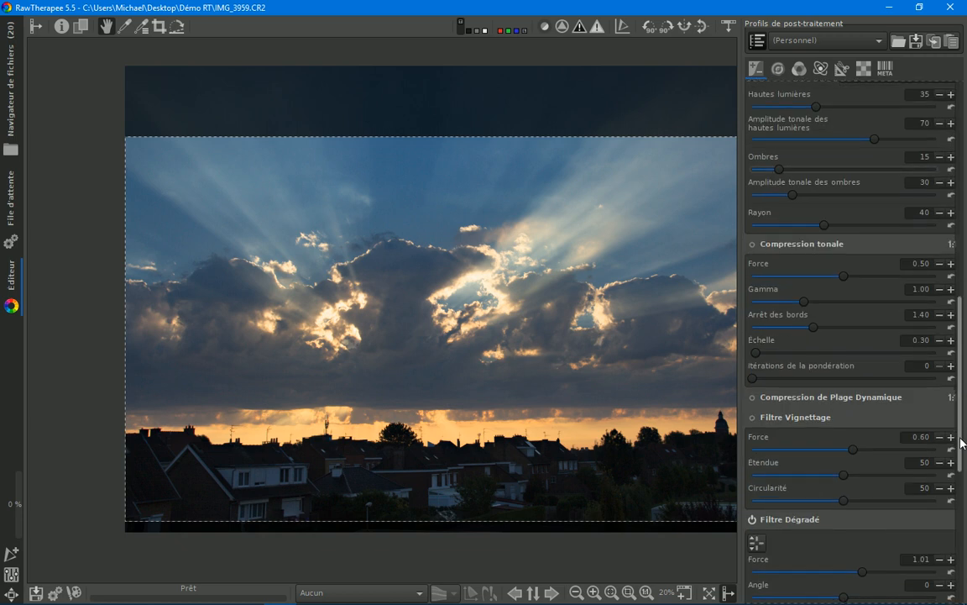
left_click(752, 417)
scroll(474, 319, "down", 1)
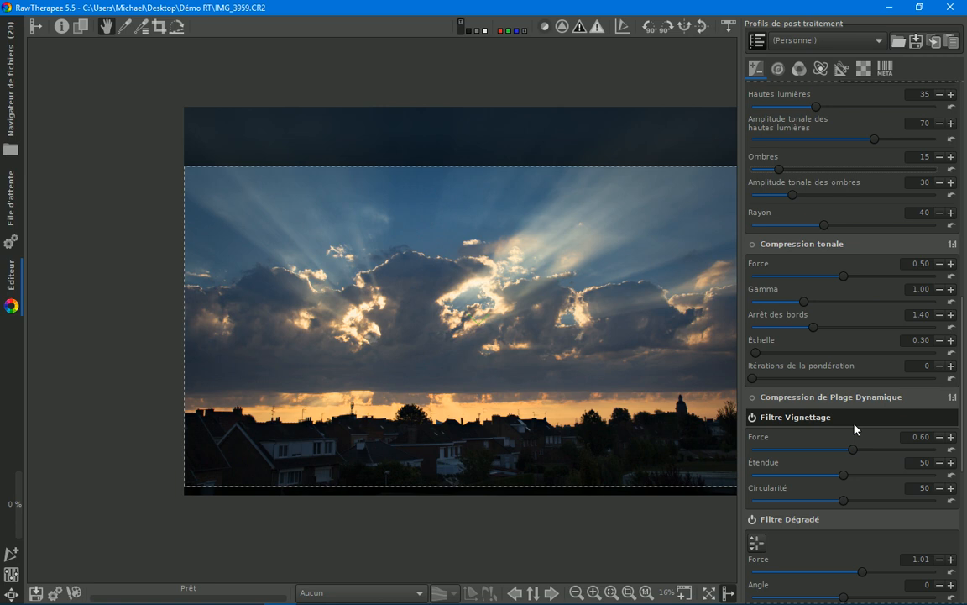
mouse_move(855, 451)
left_mouse_down()
mouse_move(843, 456)
mouse_move(858, 453)
left_mouse_up()
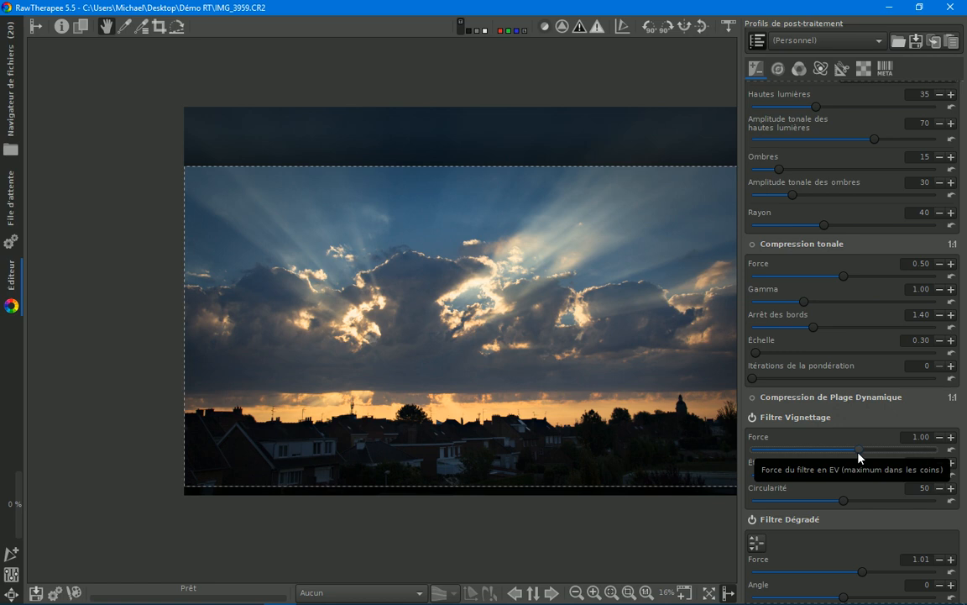
left_click_drag(860, 456, 827, 462)
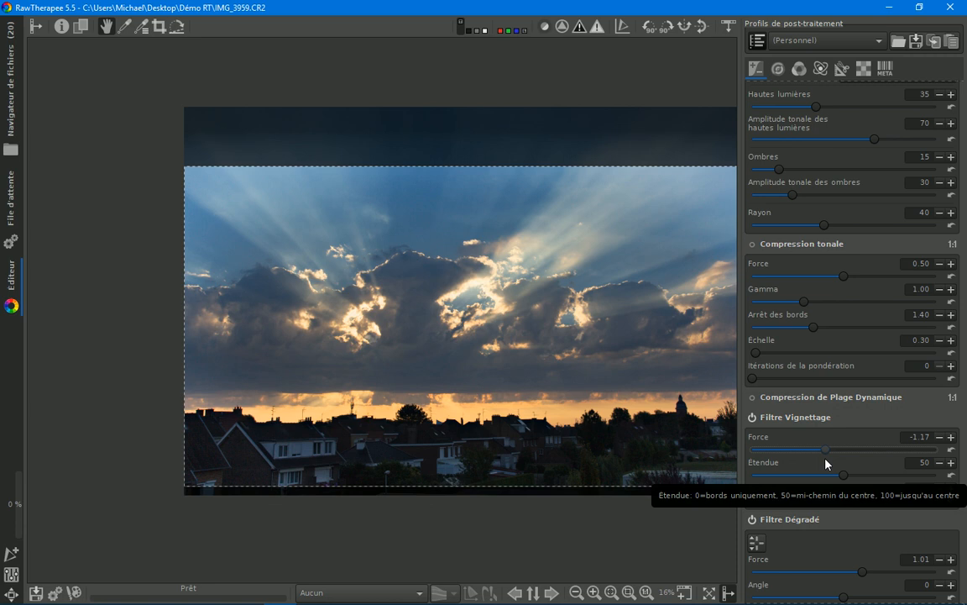
left_click_drag(826, 463, 848, 458)
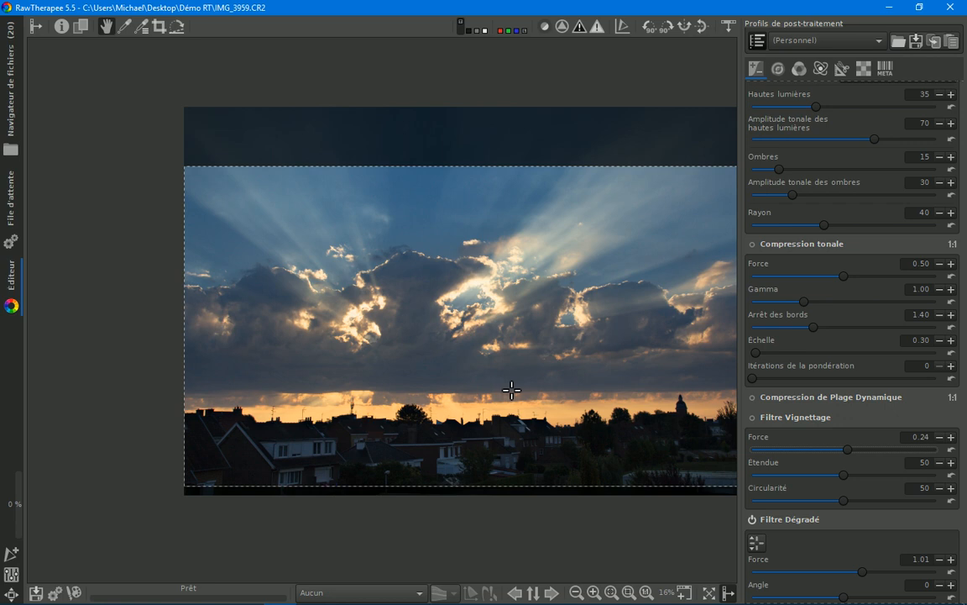
Step: Shift the crop frame slightly upward and compare the photo with the vignette filter on and off, leaving it disabled
left_click_drag(477, 363, 474, 357)
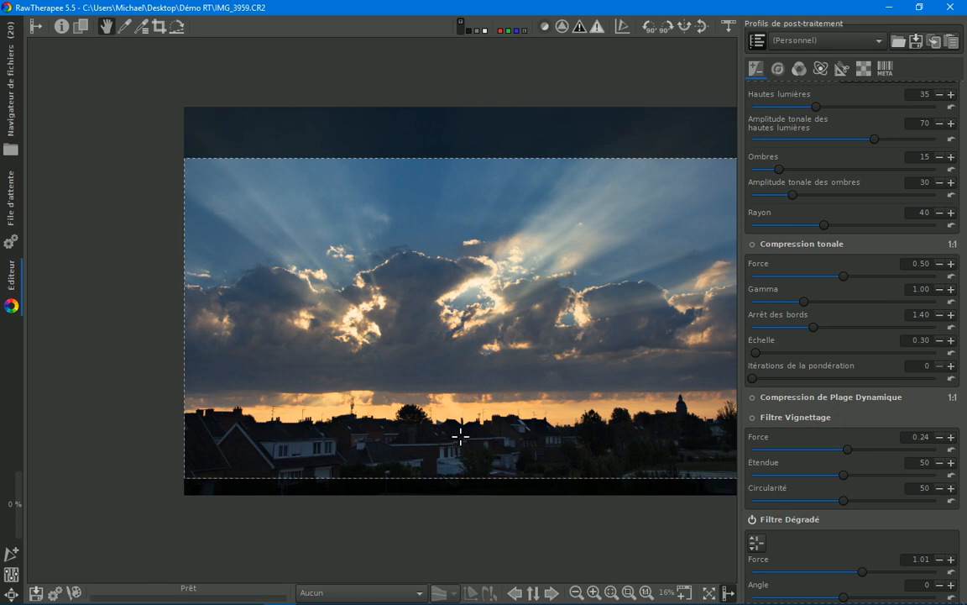
left_click(752, 417)
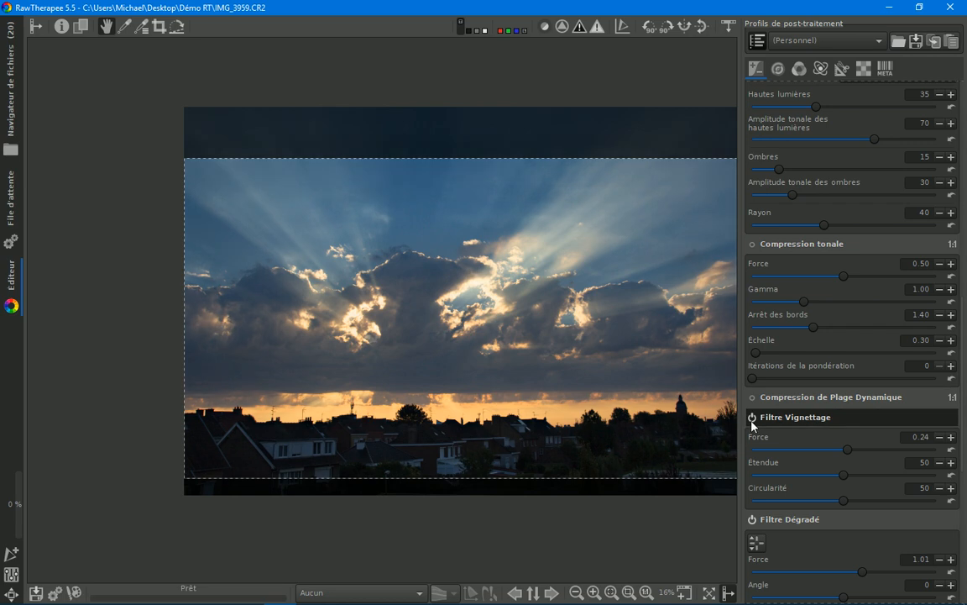
left_click(753, 424)
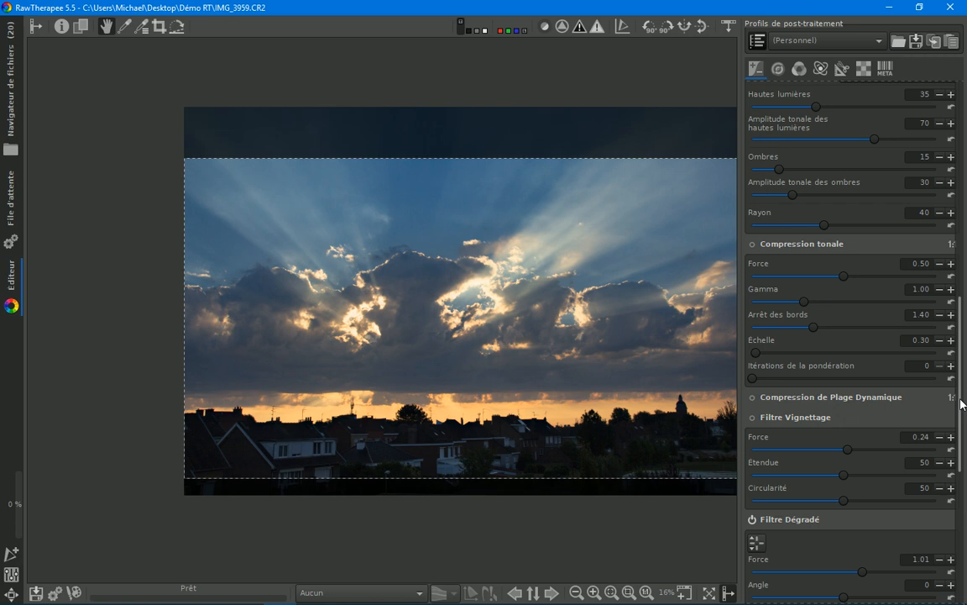
Step: Warm the photo by setting the white balance Température to 6603
scroll(962, 403, "up", 10)
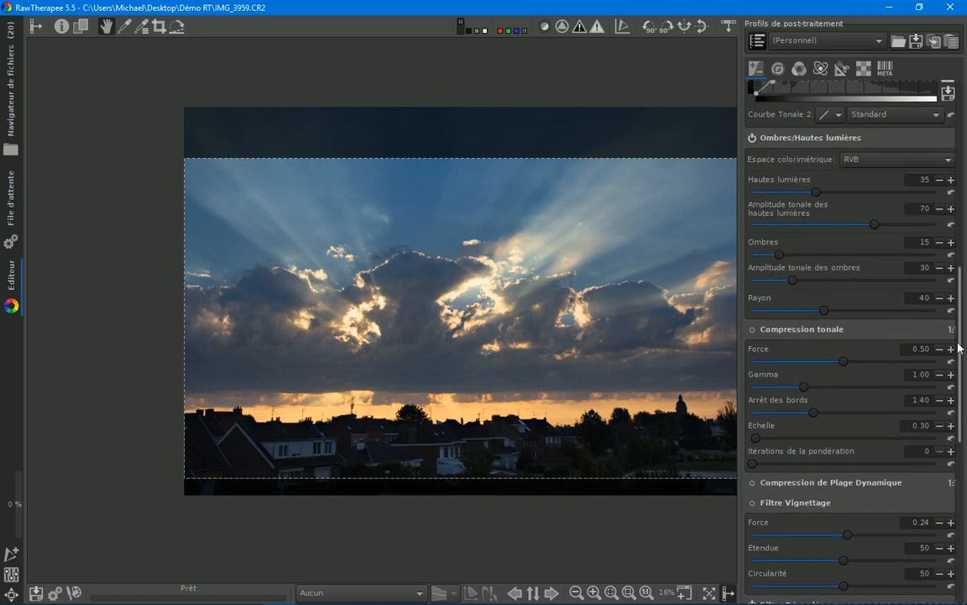
scroll(922, 126, "up", 3)
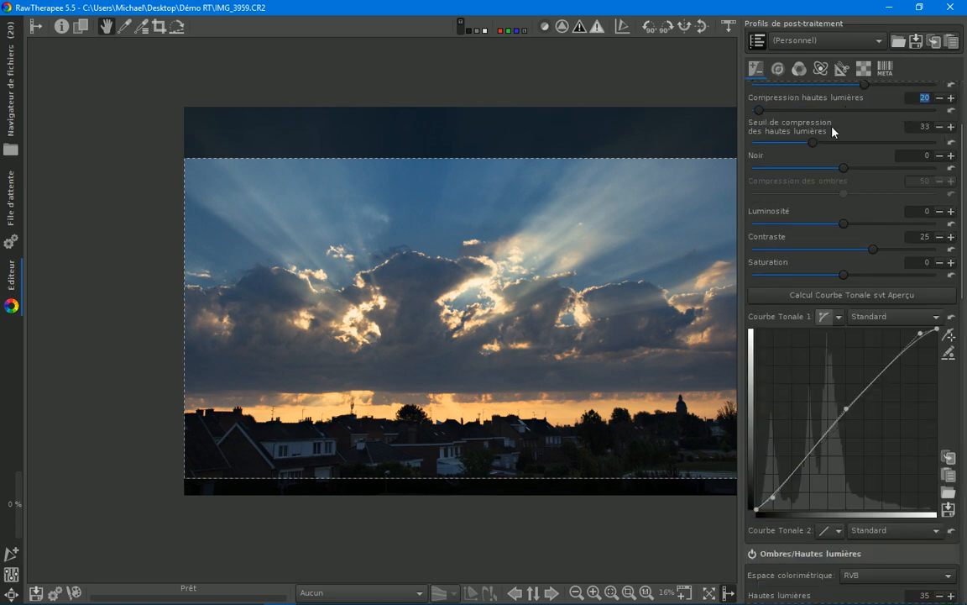
left_click(781, 72)
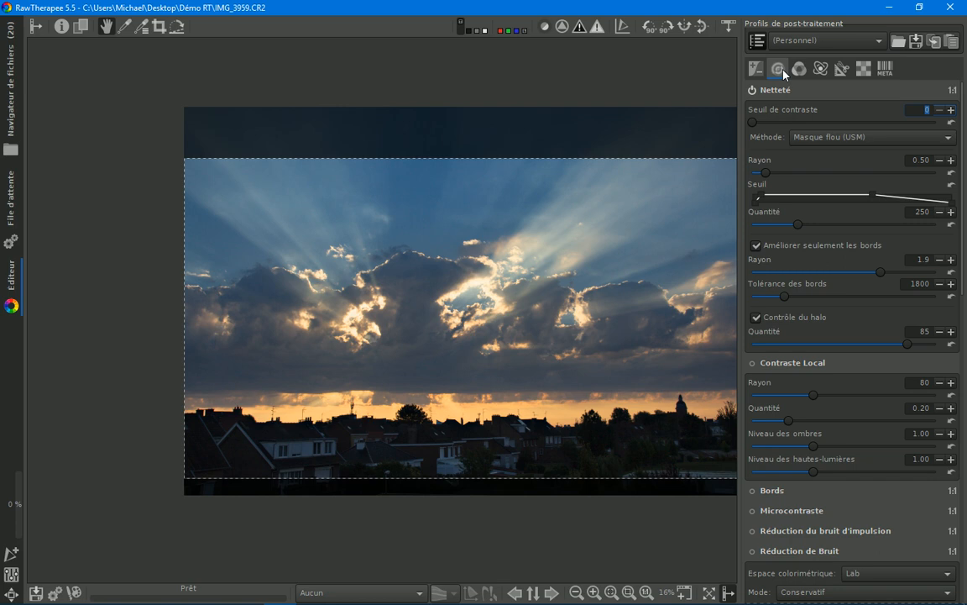
left_click(800, 68)
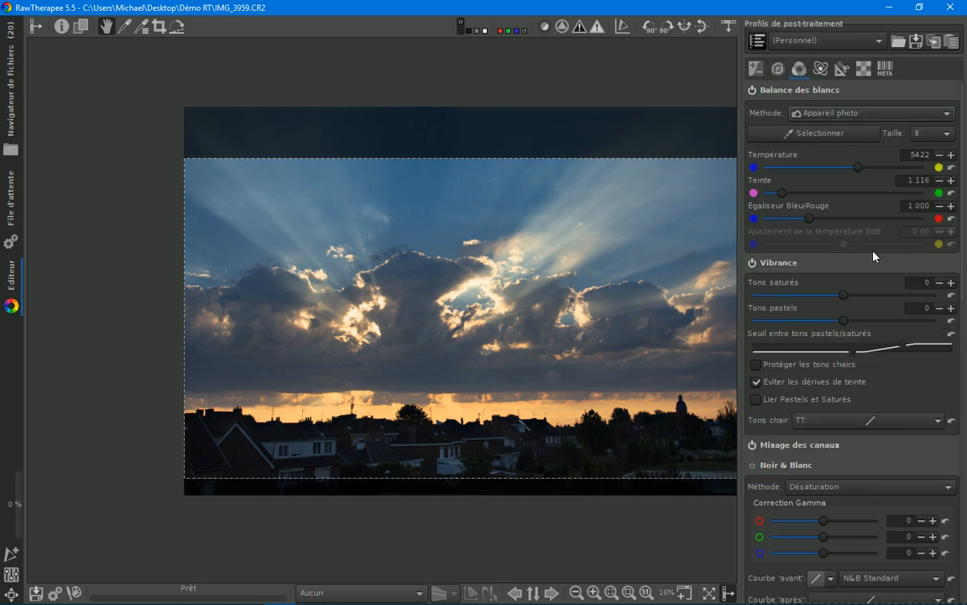
left_click(859, 167)
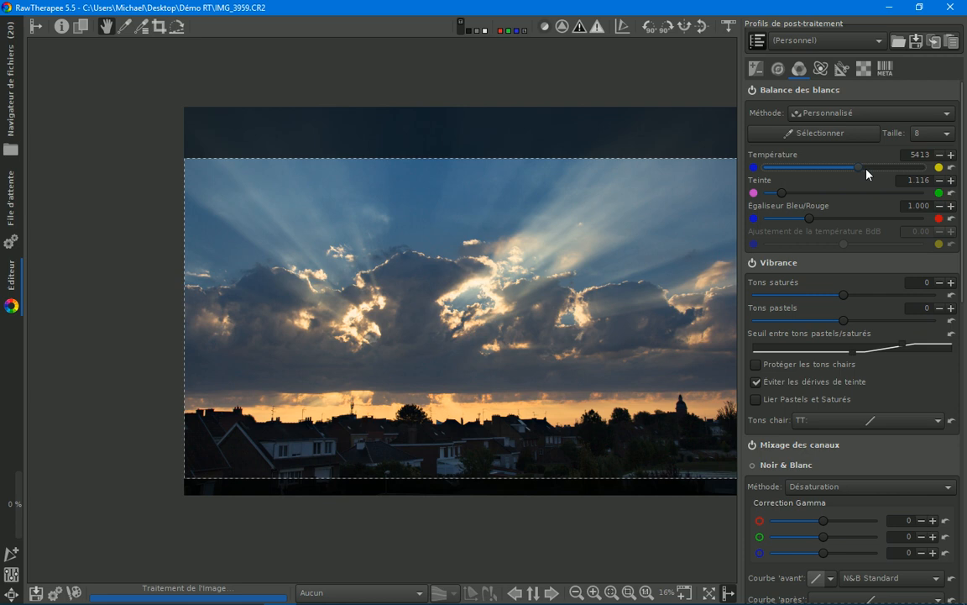
key("f")
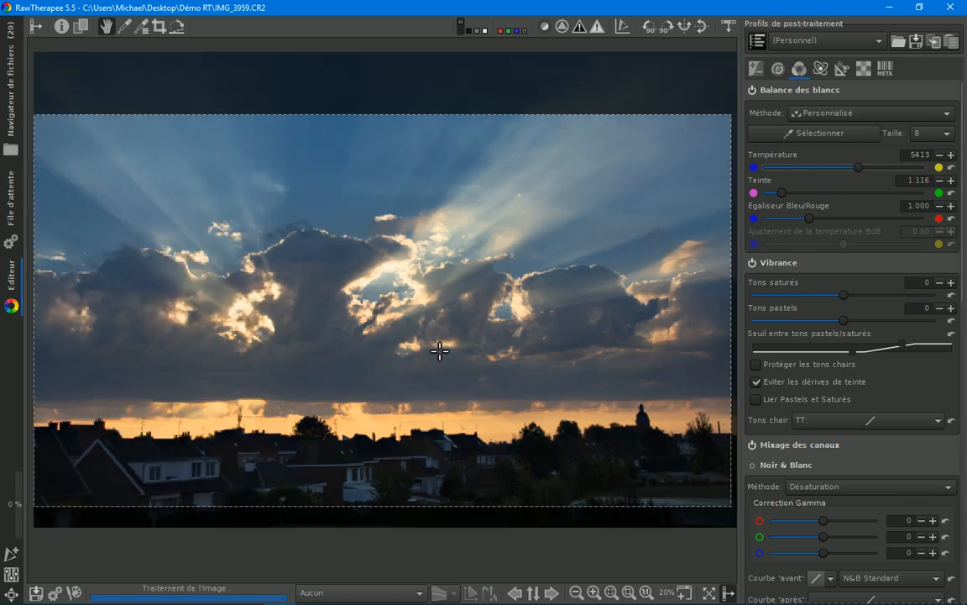
left_click_drag(860, 171, 873, 171)
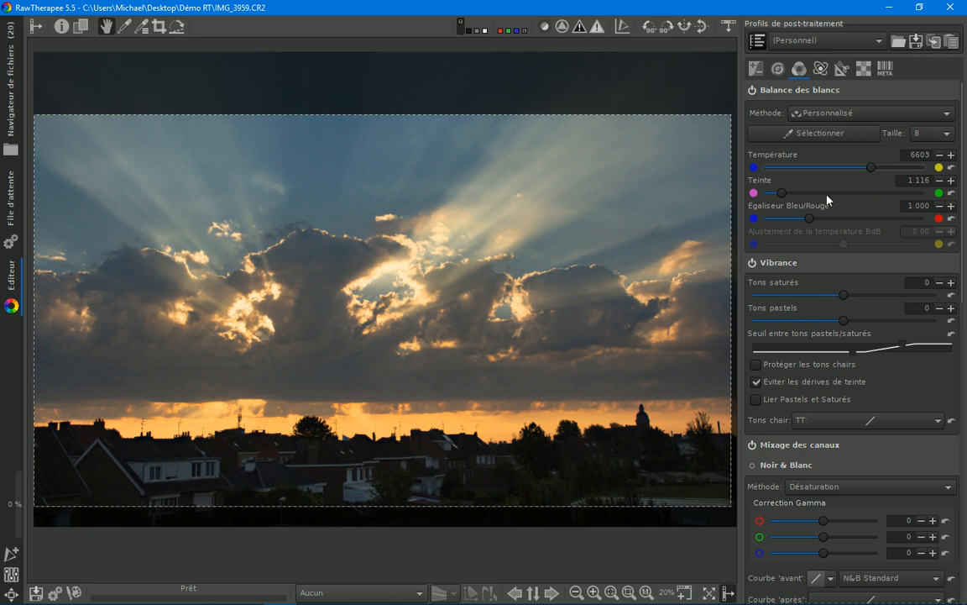
Step: Try the Auto white balance method, and set the white balance method to Appareil photo
left_click_drag(868, 173, 865, 173)
left_click(846, 114)
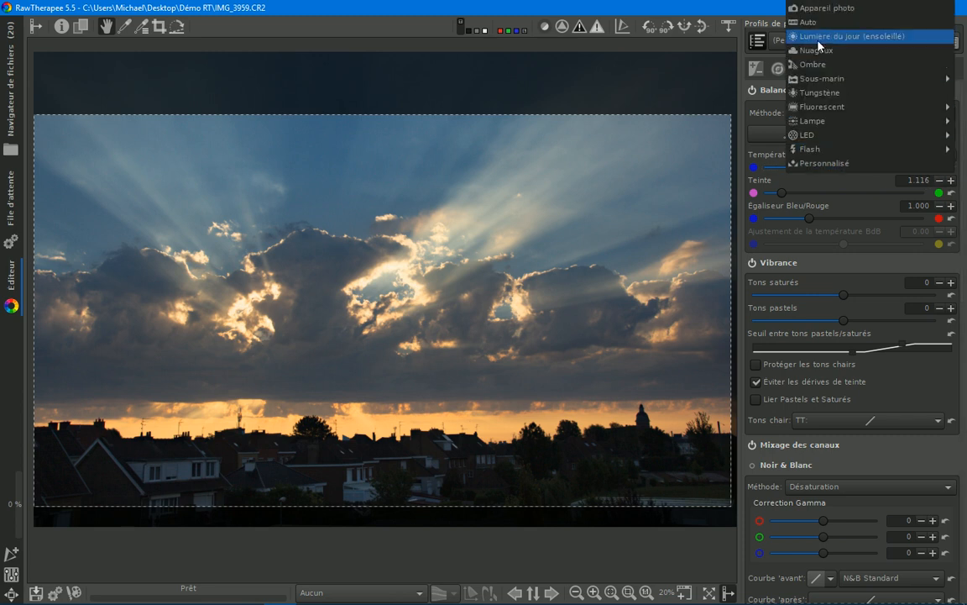
left_click(824, 23)
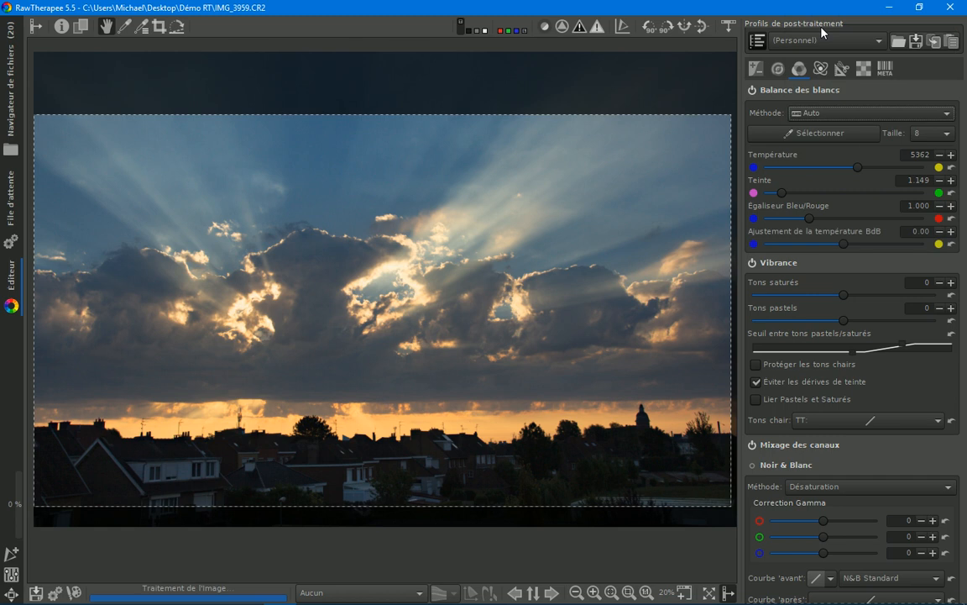
left_click(820, 113)
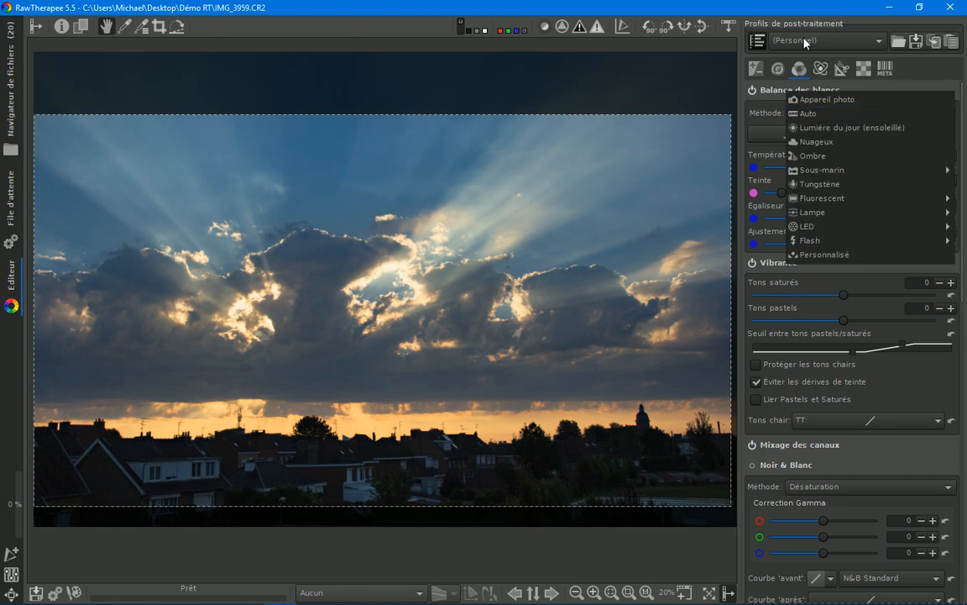
left_click(818, 99)
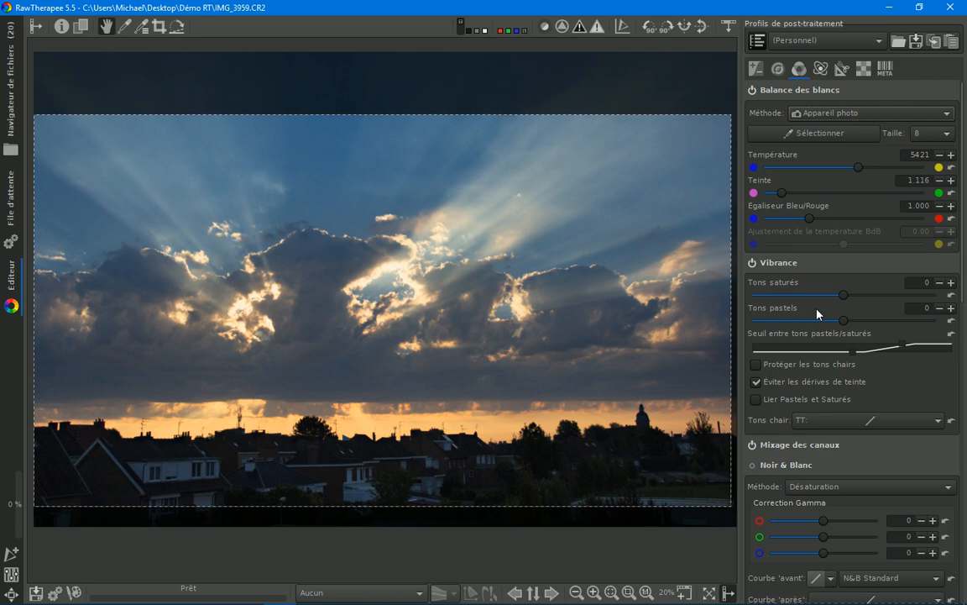
Step: Boost the colours with Vibrance, setting Tons saturés to 10 and Tons pastels to 16
mouse_move(843, 295)
left_mouse_down()
mouse_move(858, 300)
mouse_move(850, 324)
mouse_move(869, 324)
mouse_move(861, 327)
mouse_move(855, 302)
left_mouse_up()
mouse_move(962, 294)
left_mouse_down()
mouse_move(966, 319)
mouse_move(965, 282)
left_mouse_up()
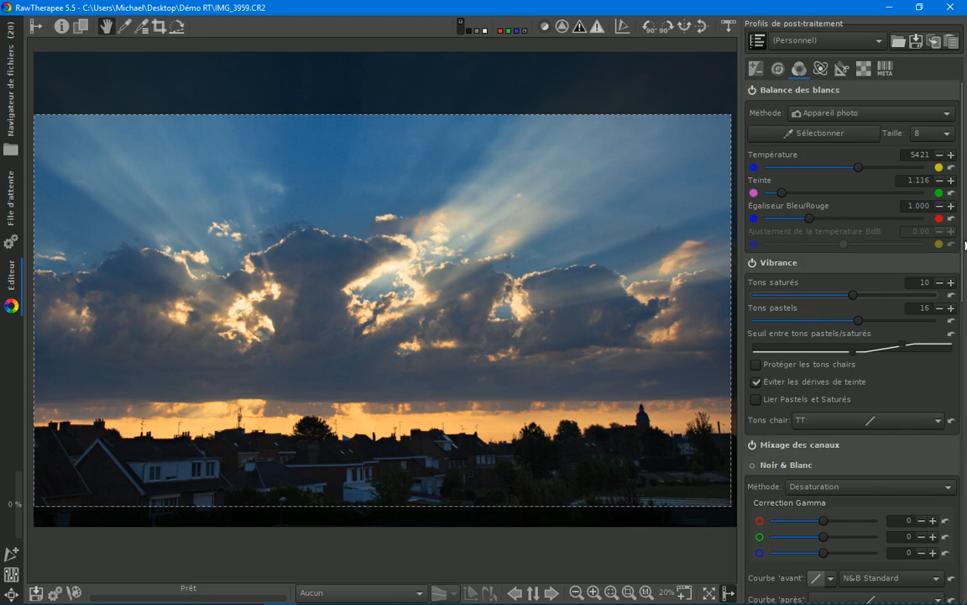
left_click(779, 70)
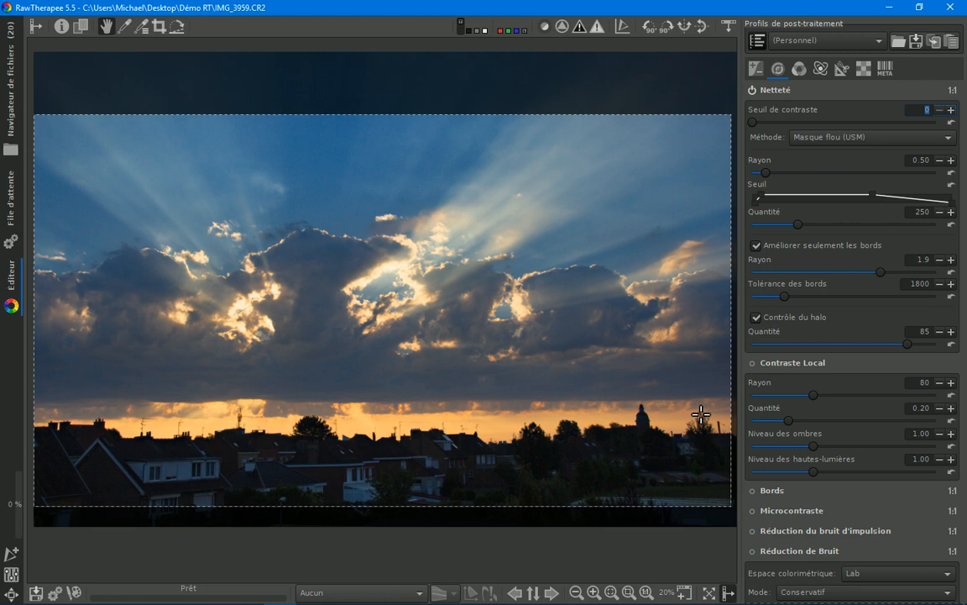
Step: Try Verticale perspective corrections of 9.5, 18.1 and 10.9, and reset the value to its default
left_click(840, 70)
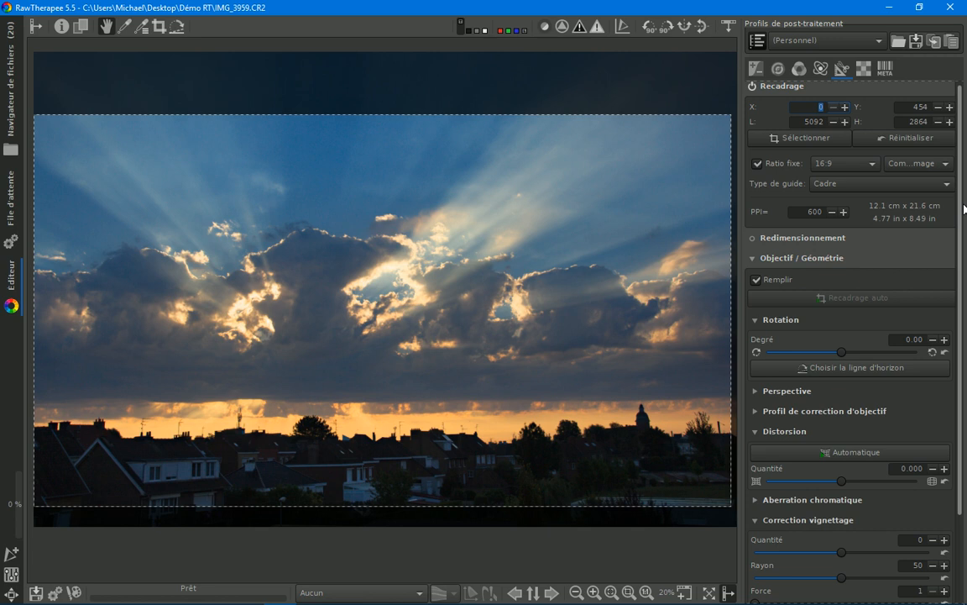
scroll(840, 294, "down", 2)
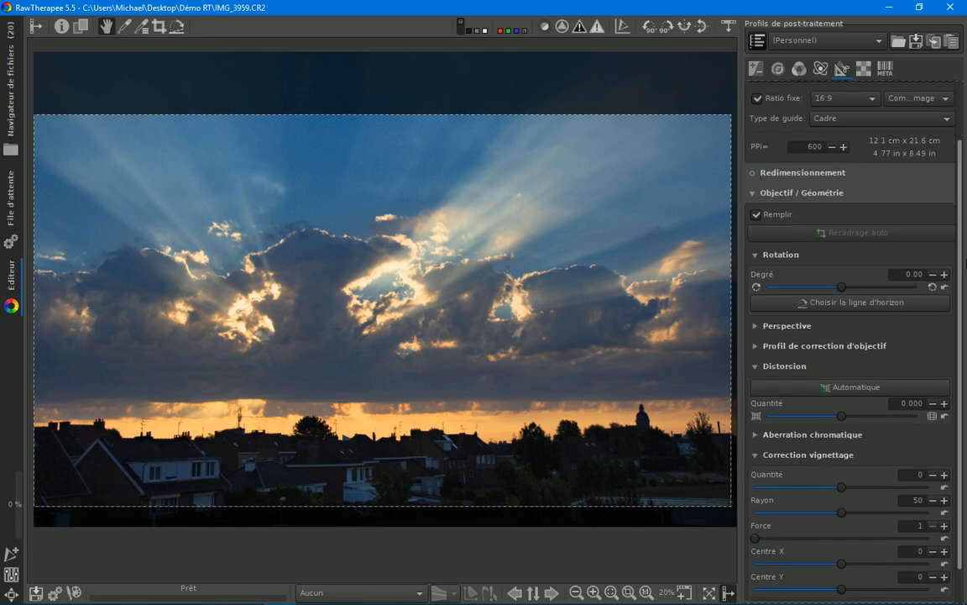
left_click(767, 326)
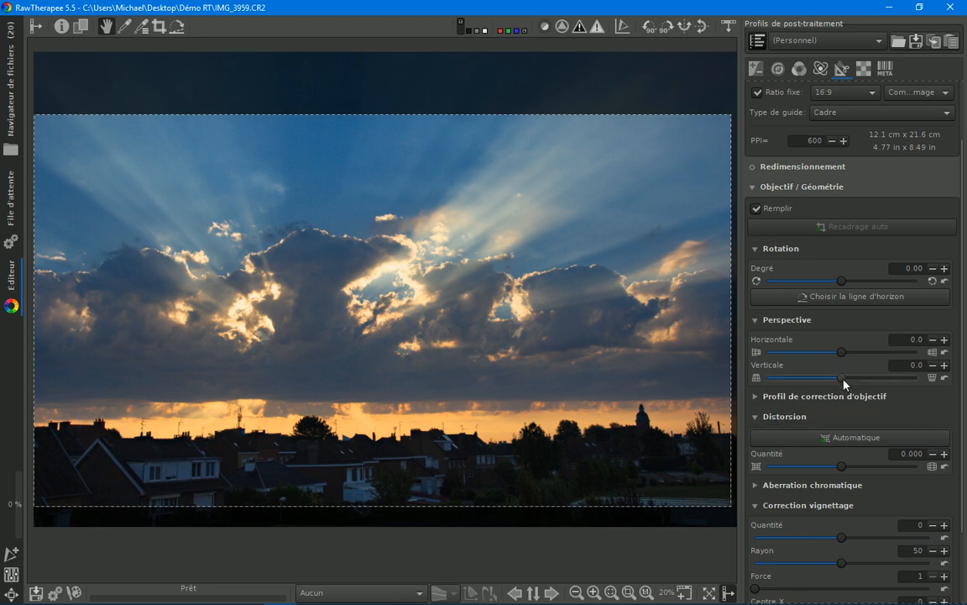
left_click_drag(844, 381, 848, 381)
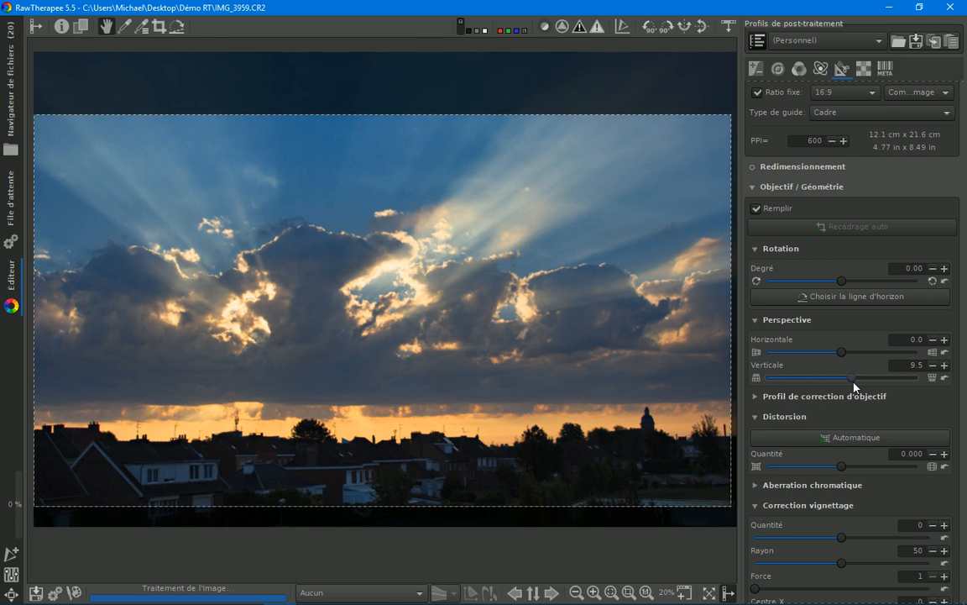
left_click_drag(848, 384, 862, 385)
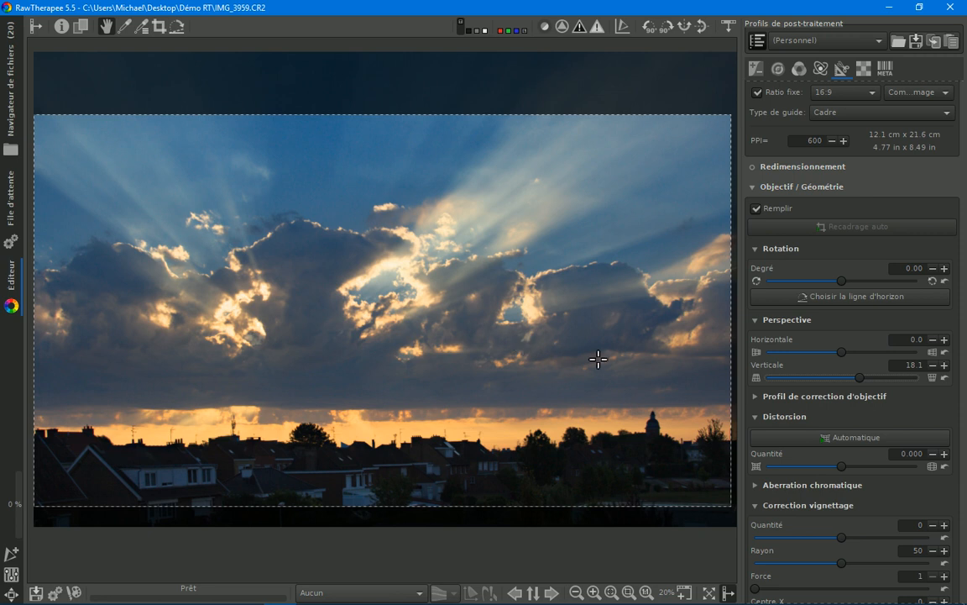
left_click_drag(860, 378, 857, 383)
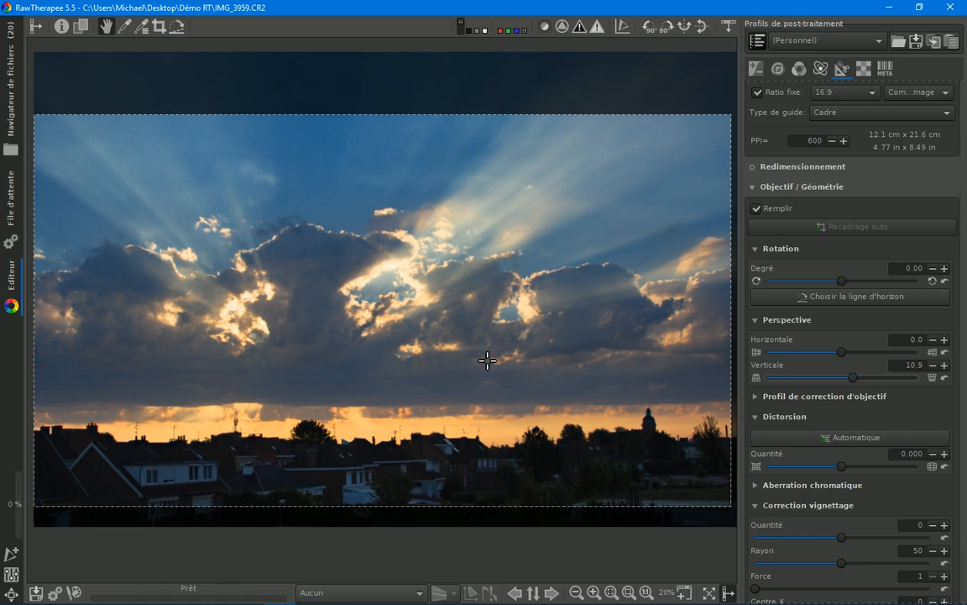
left_click(946, 378)
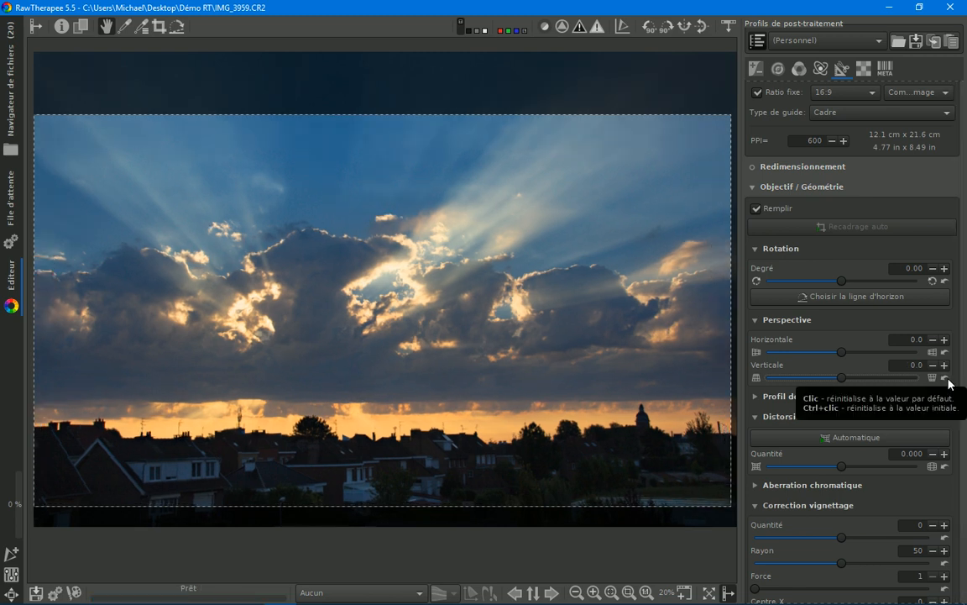
Step: Set the Verticale perspective correction to 10.2
left_click_drag(847, 382, 852, 381)
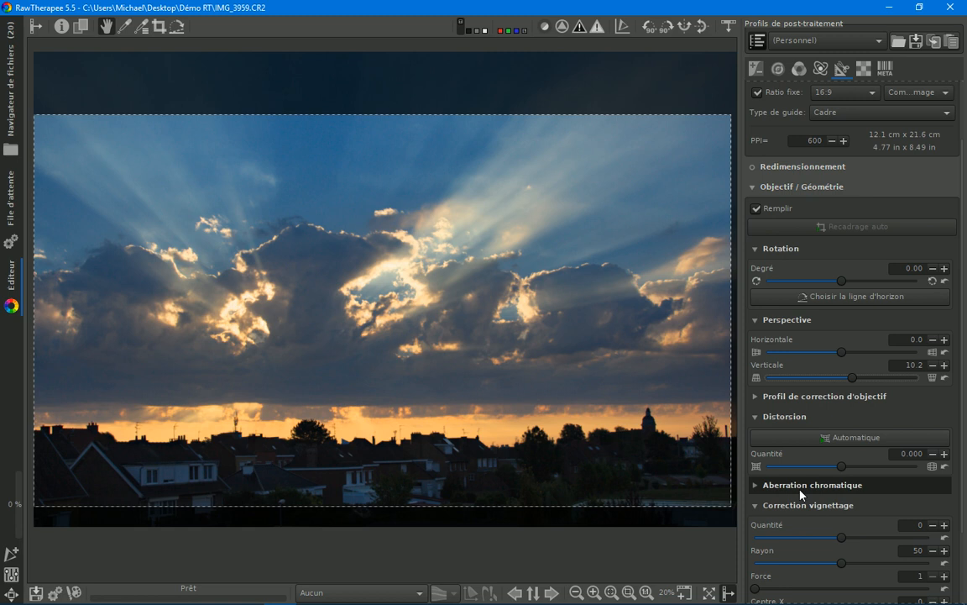
scroll(962, 400, "up", 3)
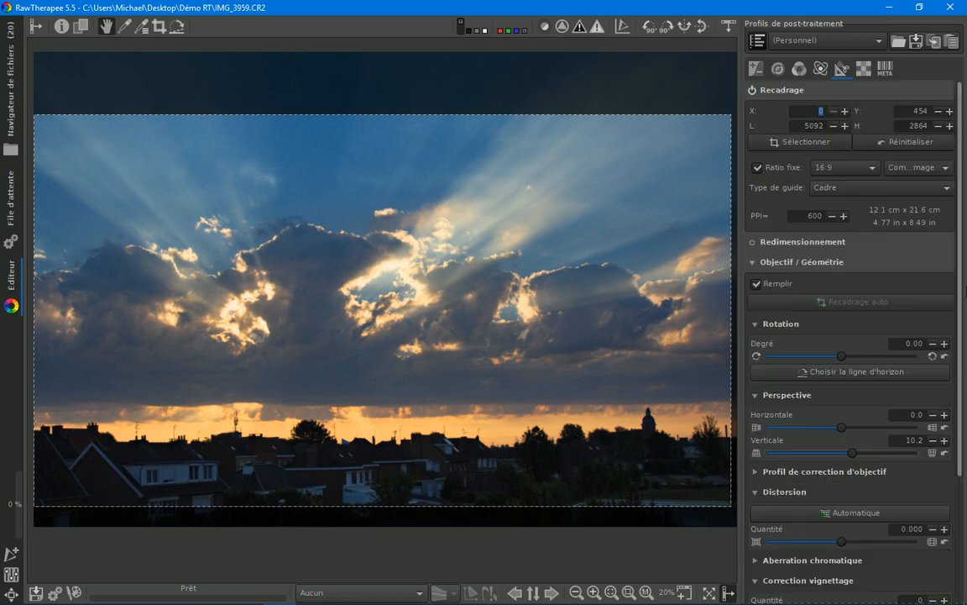
left_click(800, 68)
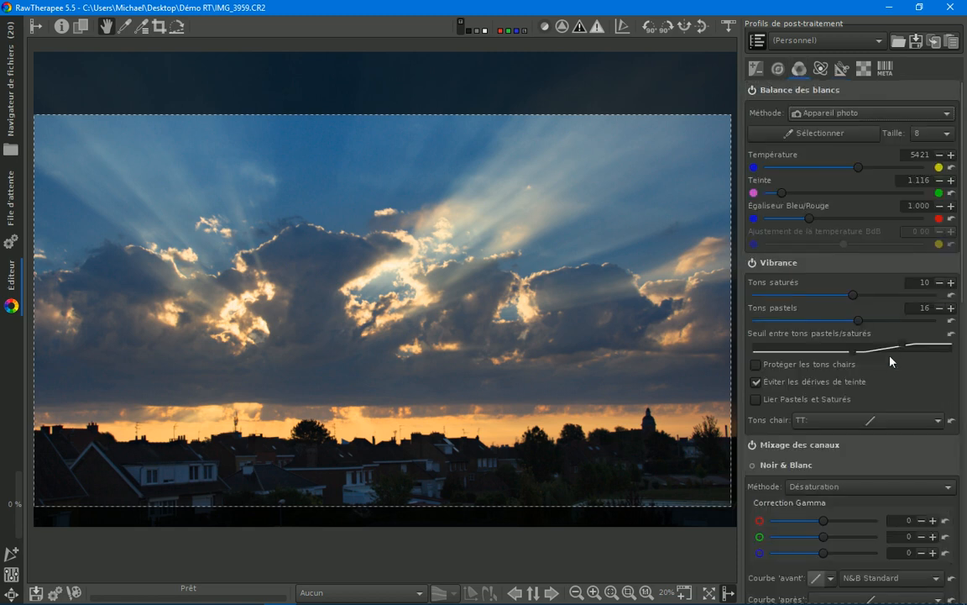
Step: Inspect the noise in the dark house facades at 300% and show the photo's shooting information
left_click(778, 68)
scroll(466, 419, "up", 7)
left_click_drag(464, 417, 430, 296)
left_click_drag(402, 241, 409, 330)
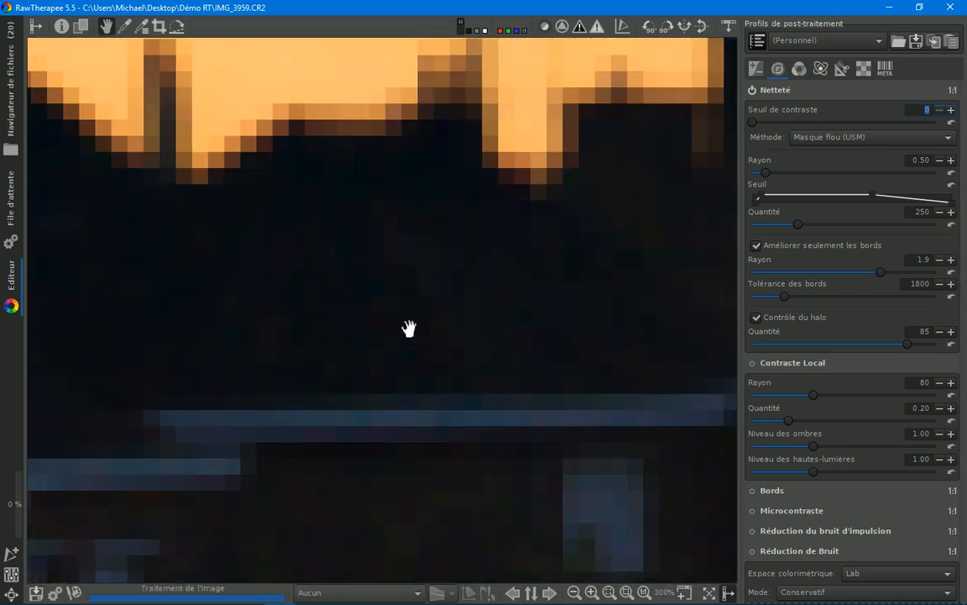
left_click_drag(480, 452, 475, 434)
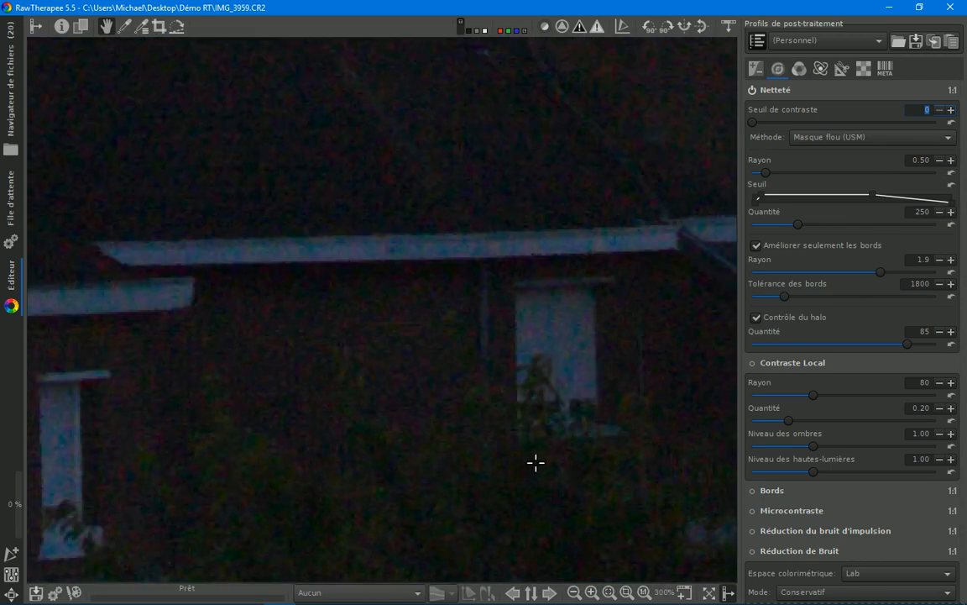
key("i")
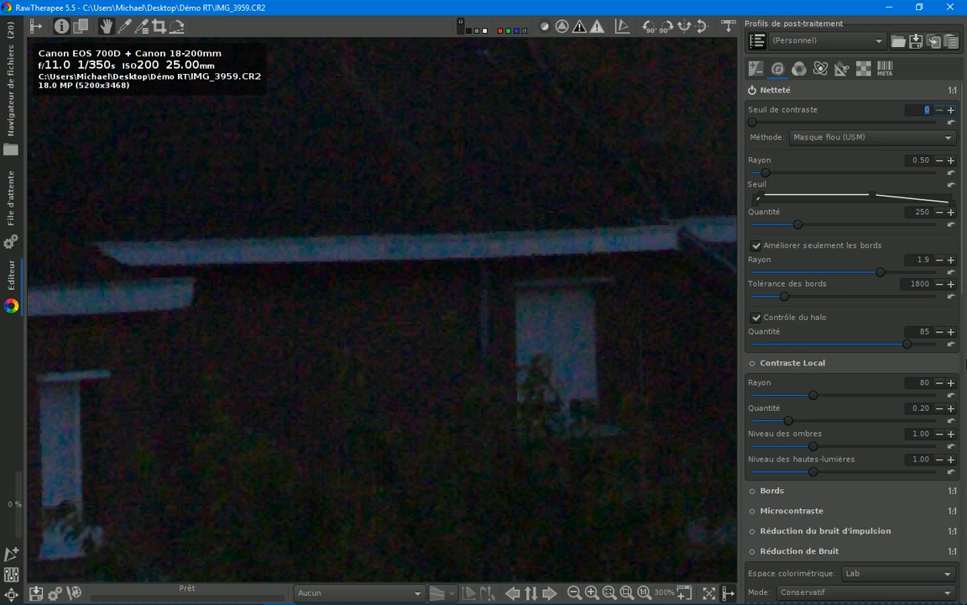
Step: Enable noise reduction (Réduction de Bruit) and set Luminance to 21.74
left_click_drag(962, 268, 964, 451)
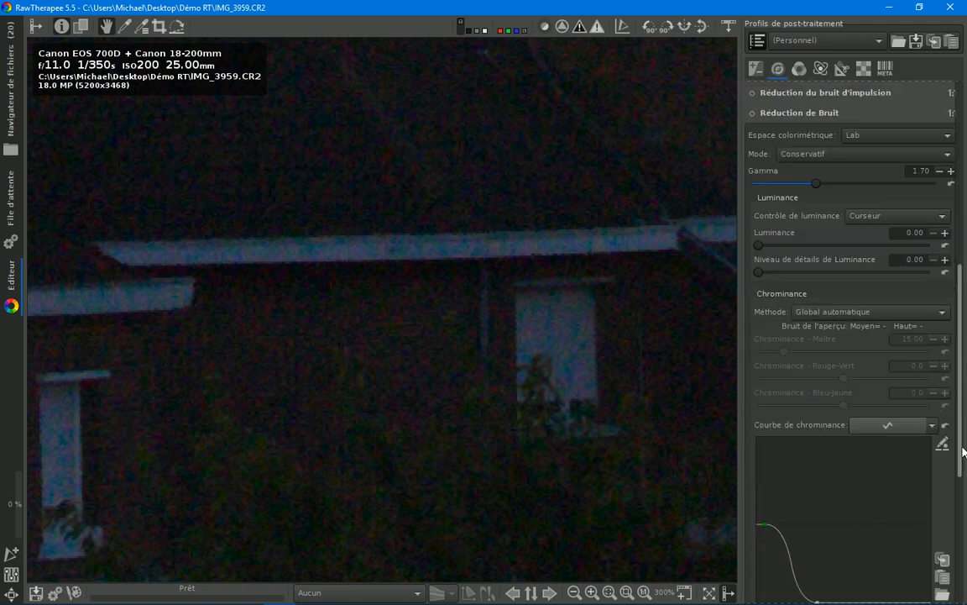
left_click(753, 114)
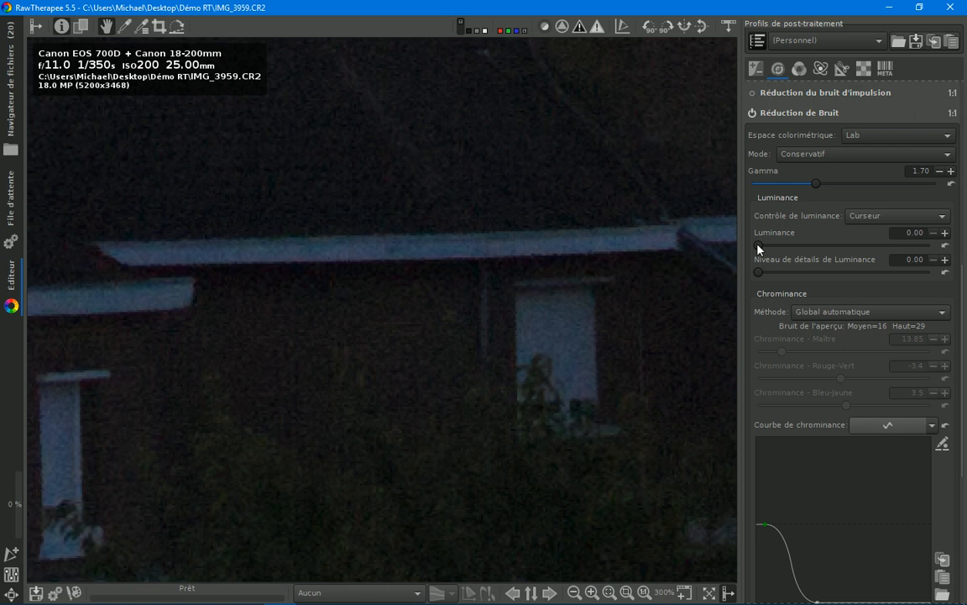
mouse_move(955, 121)
left_click_drag(763, 247, 786, 250)
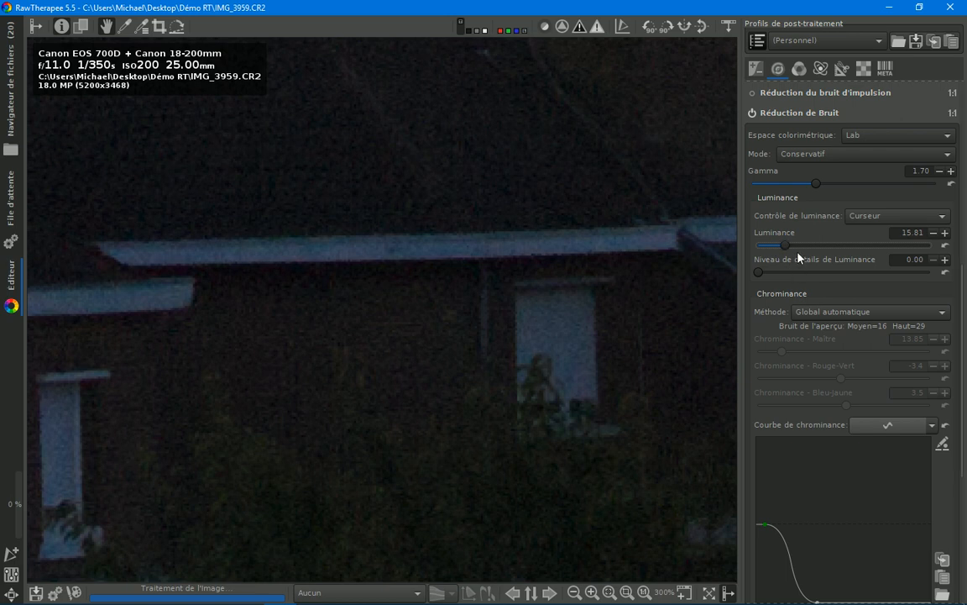
left_click_drag(791, 249, 799, 250)
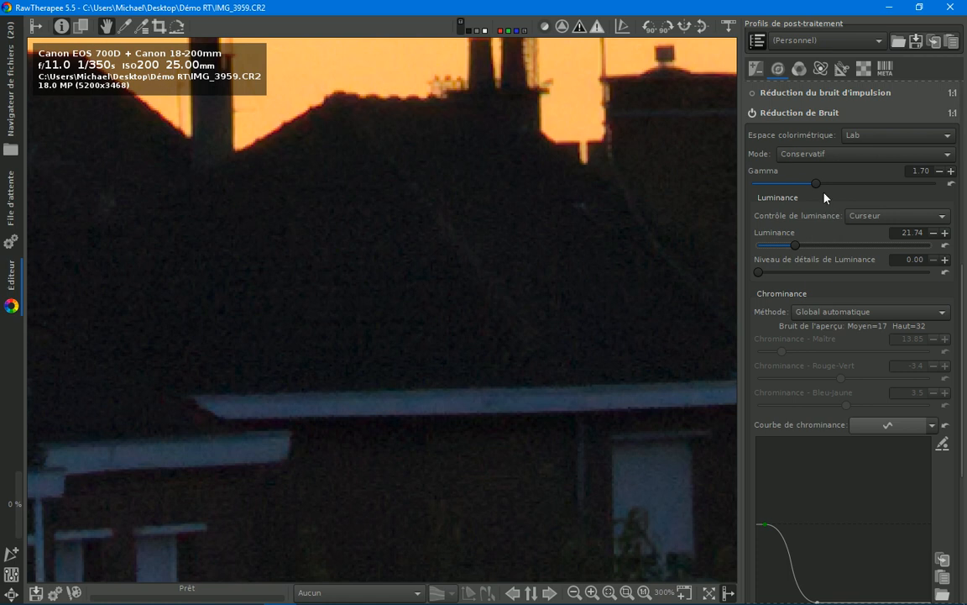
Step: Compare the roofs with noise reduction off and on, and set Niveau de détails de Luminance to 50.20
left_click(754, 114)
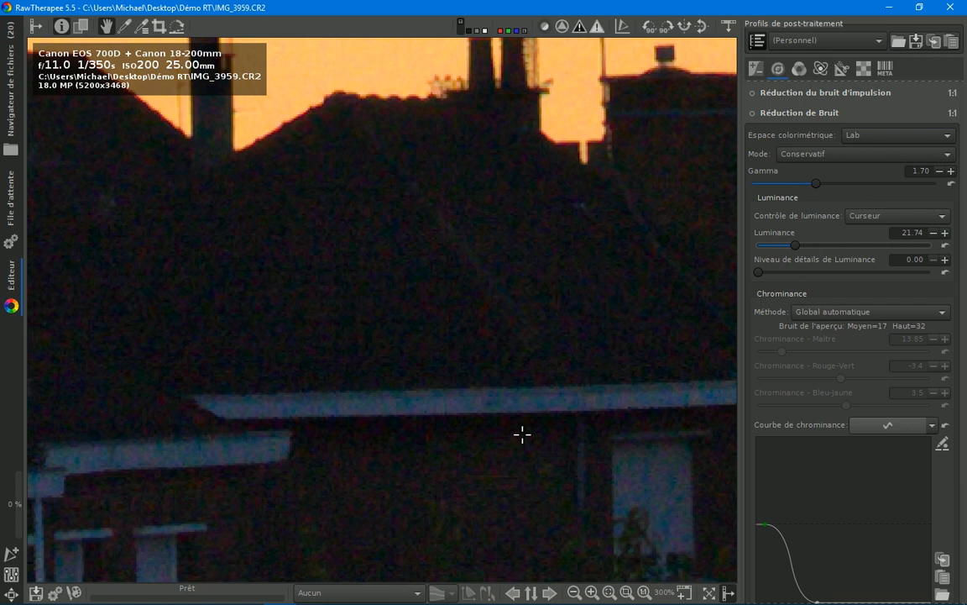
left_click(754, 113)
left_click_drag(761, 274, 844, 281)
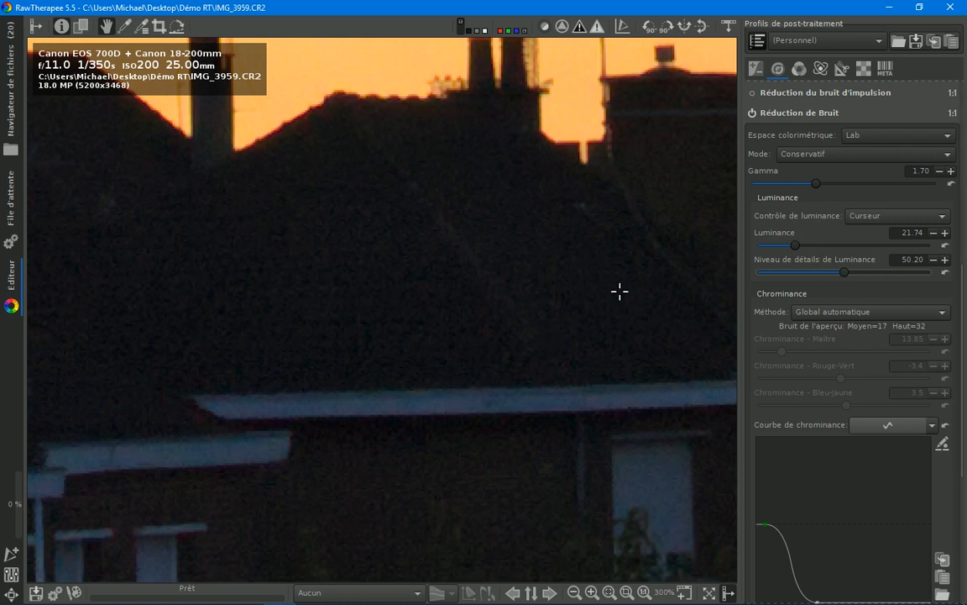
Step: Try a stronger noise reduction Luminance of 56.92 and examine its effect on the dark roofs
scroll(620, 291, "down", 1)
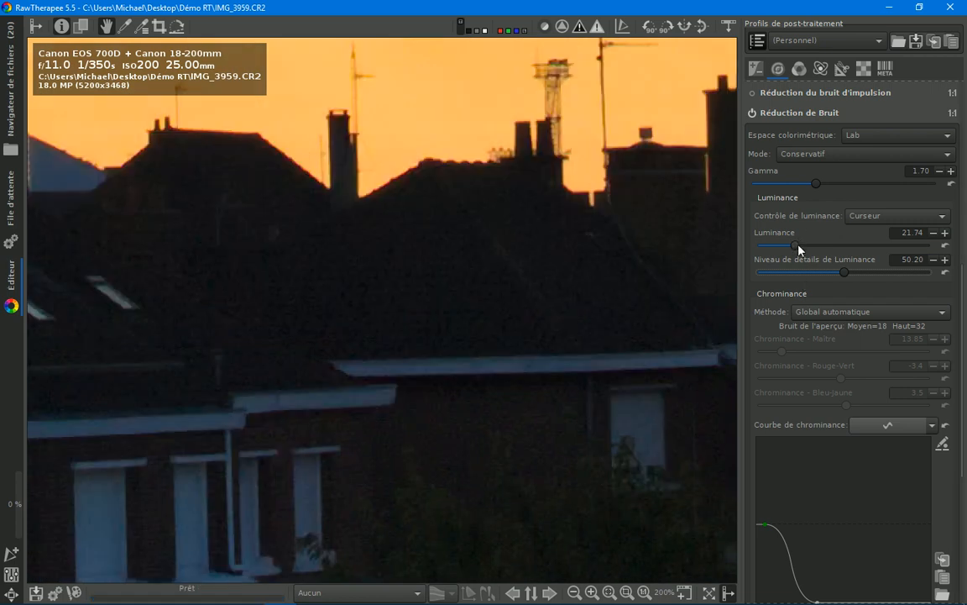
left_click_drag(800, 249, 857, 244)
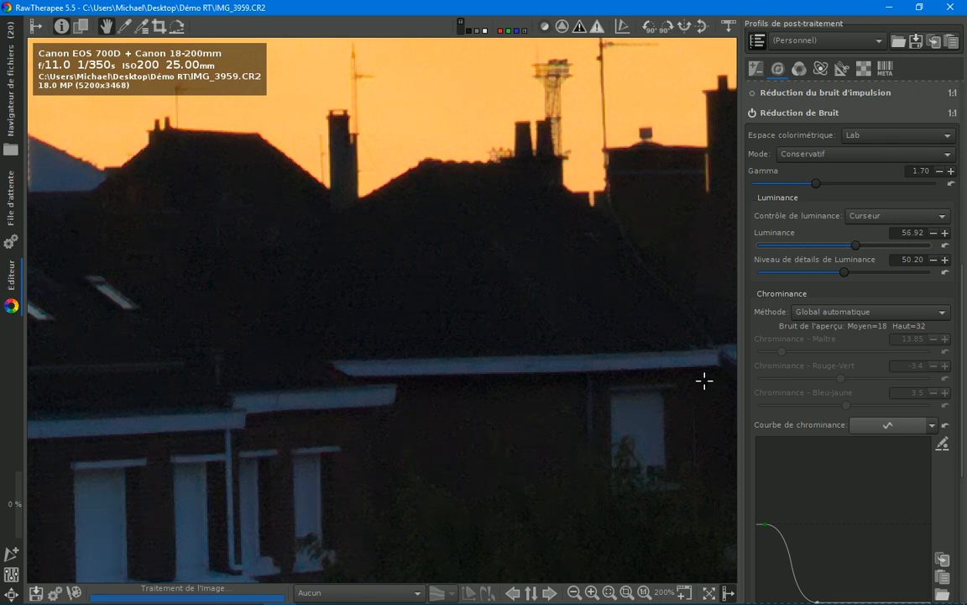
scroll(709, 369, "up", 1)
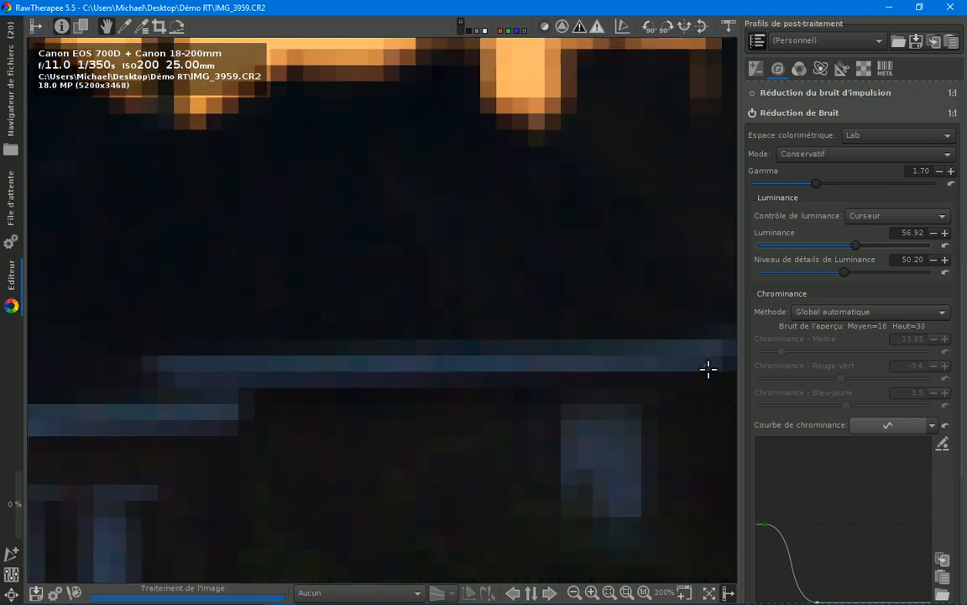
mouse_move(443, 277)
left_mouse_down()
mouse_move(451, 296)
mouse_move(454, 281)
left_mouse_up()
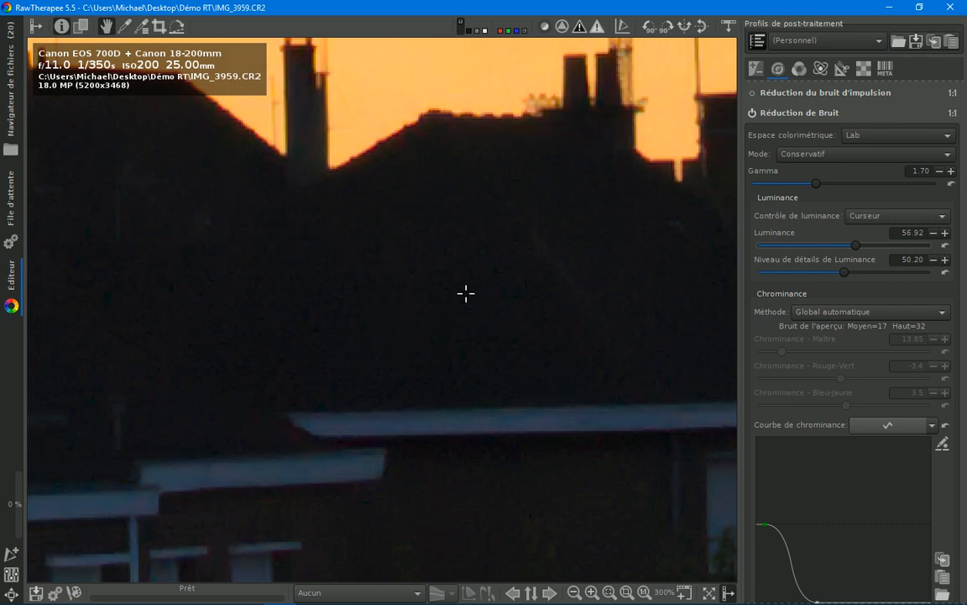
Step: Compare Niveau de détails de Luminance at 0.00 and 46.64 on the roofs, and set it to 50.99
left_click_drag(845, 272, 749, 272)
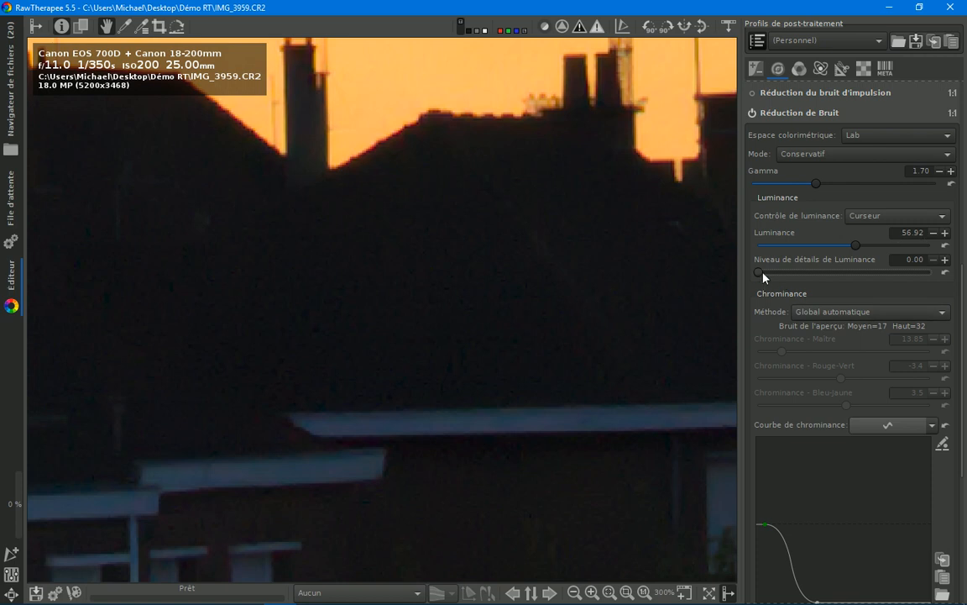
left_click_drag(759, 275, 838, 277)
scroll(617, 447, "up", 1)
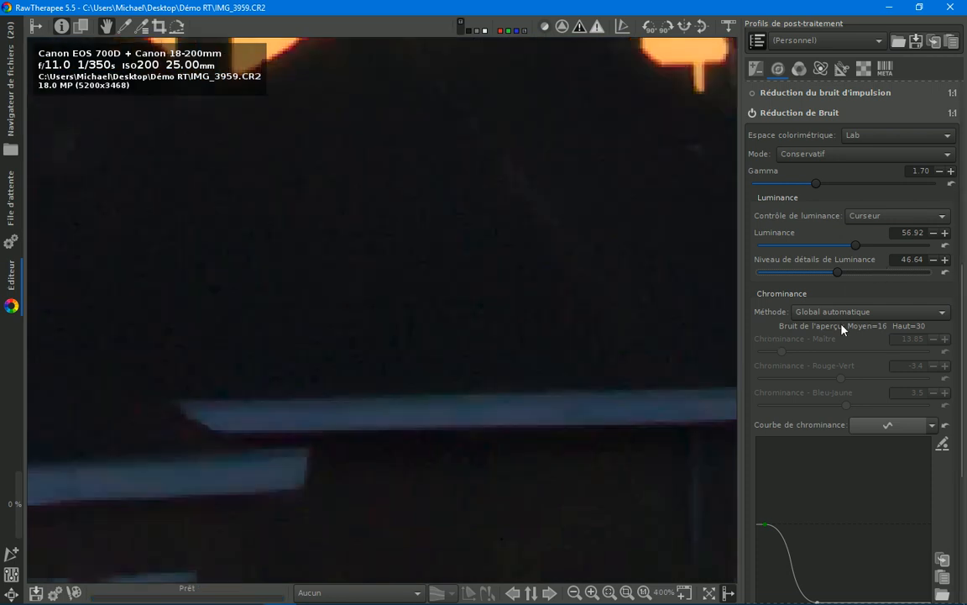
left_click_drag(840, 276, 752, 277)
left_click_drag(763, 273, 850, 286)
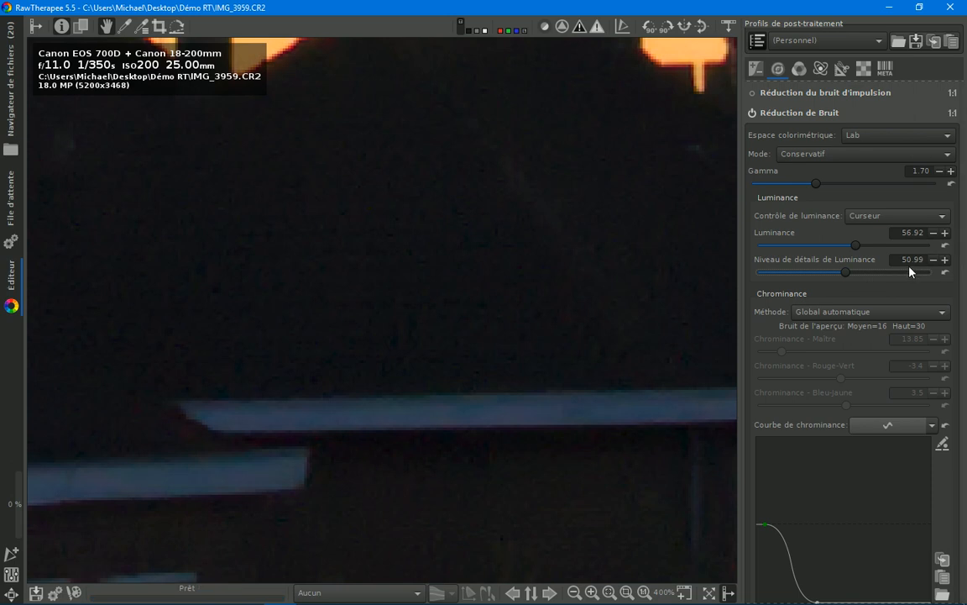
Step: Set the noise reduction Luminance to 20.06 and enable impulse noise reduction (Réduction du bruit d'impulsion)
left_click_drag(856, 252, 792, 250)
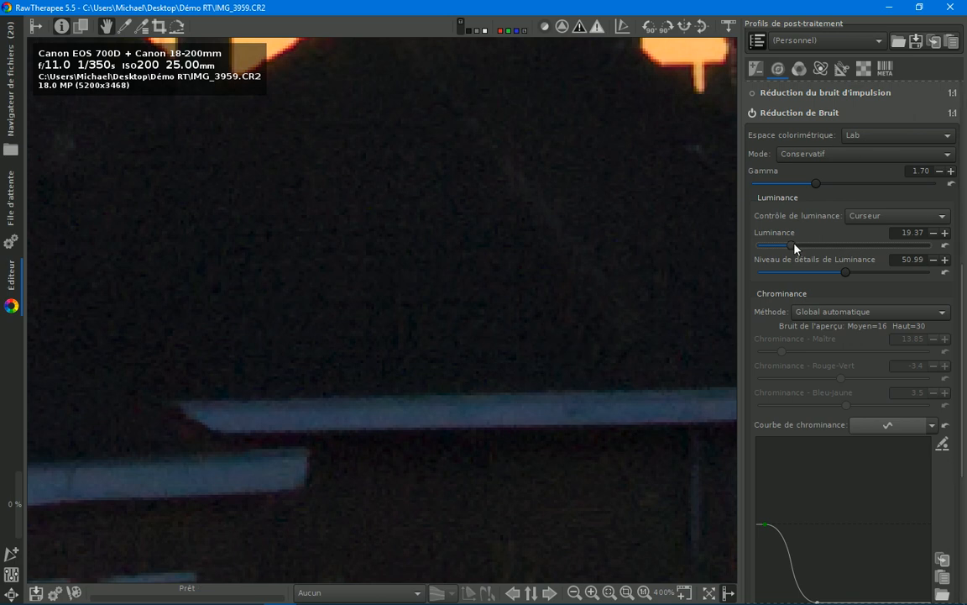
left_click_drag(793, 244, 796, 244)
scroll(547, 280, "down", 2)
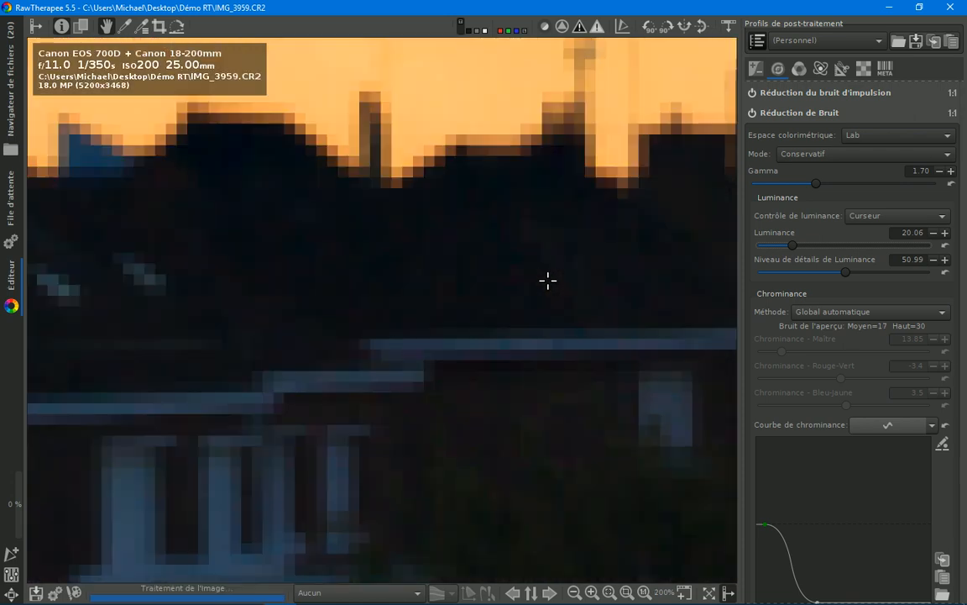
scroll(548, 279, "down", 2)
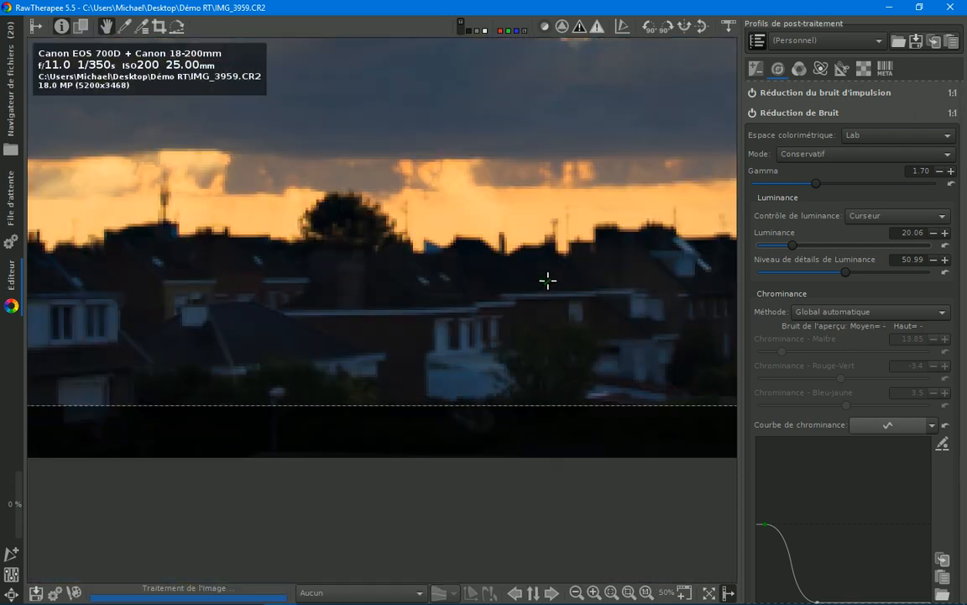
Step: Slightly lower the shadow point and raise the midpoint of Courbe Tonale 1, and add the photo to the processing queue
scroll(547, 280, "down", 3)
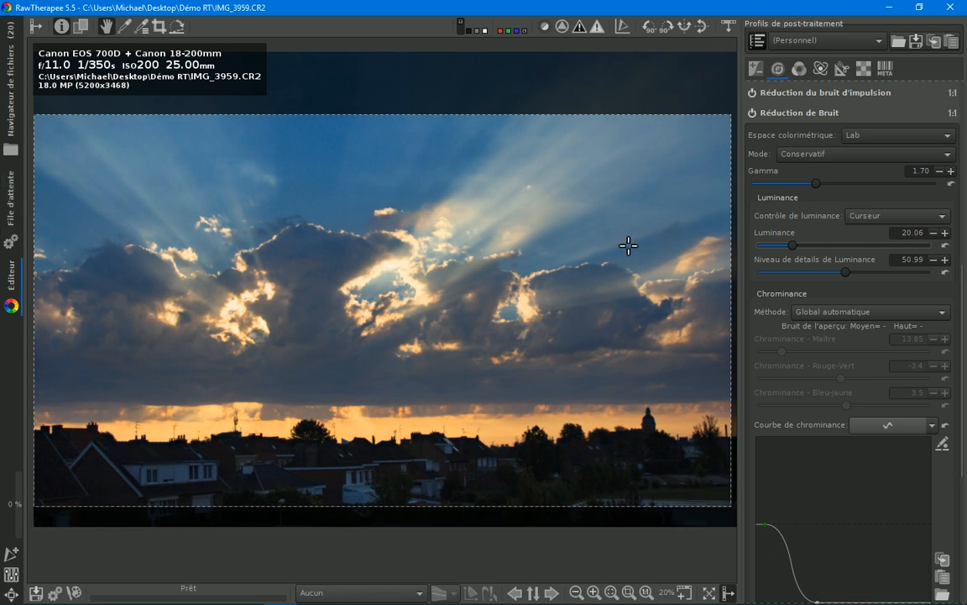
left_click(798, 68)
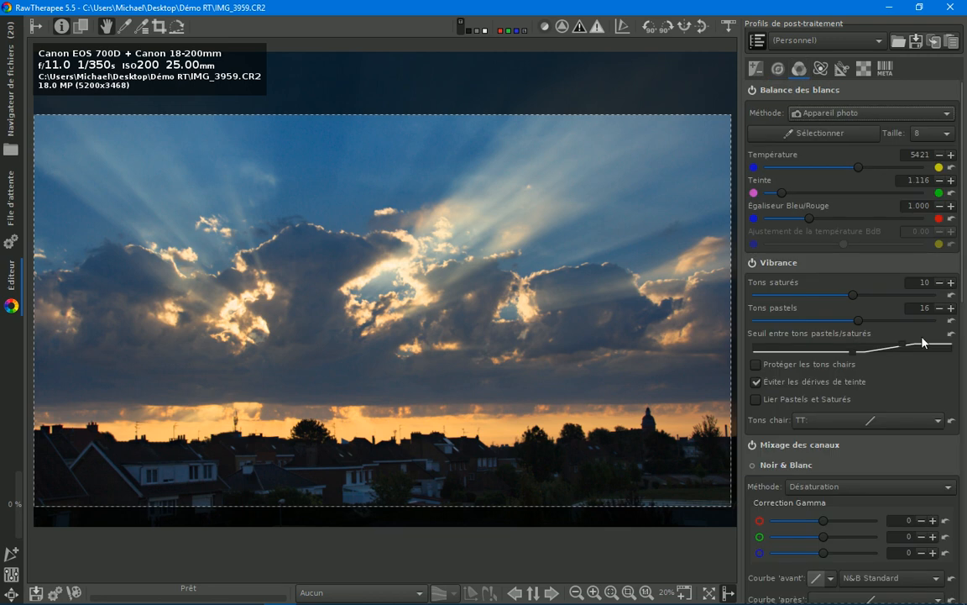
left_click_drag(858, 321, 850, 295)
left_click(755, 68)
scroll(962, 246, "down", 3)
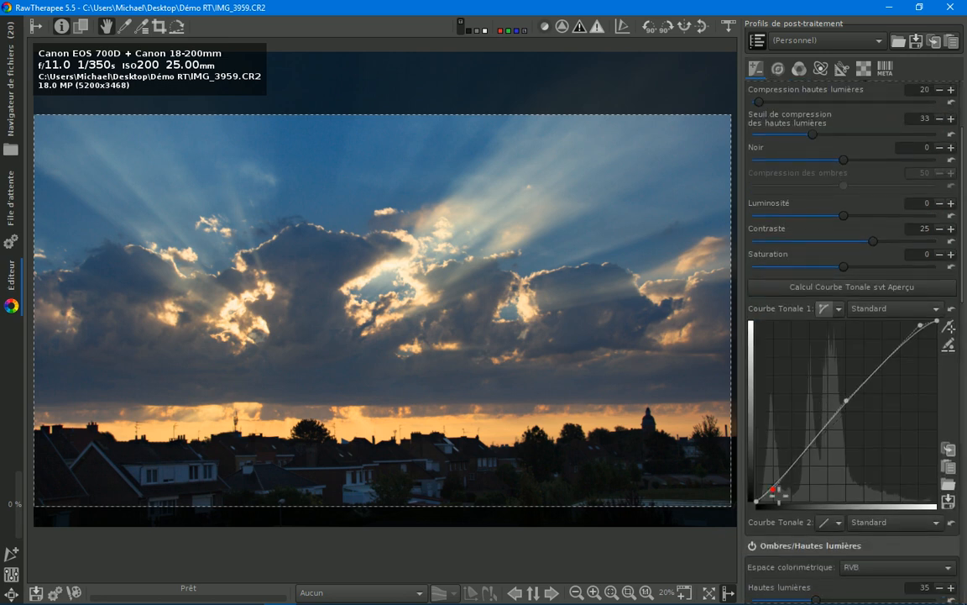
left_click_drag(776, 493, 776, 496)
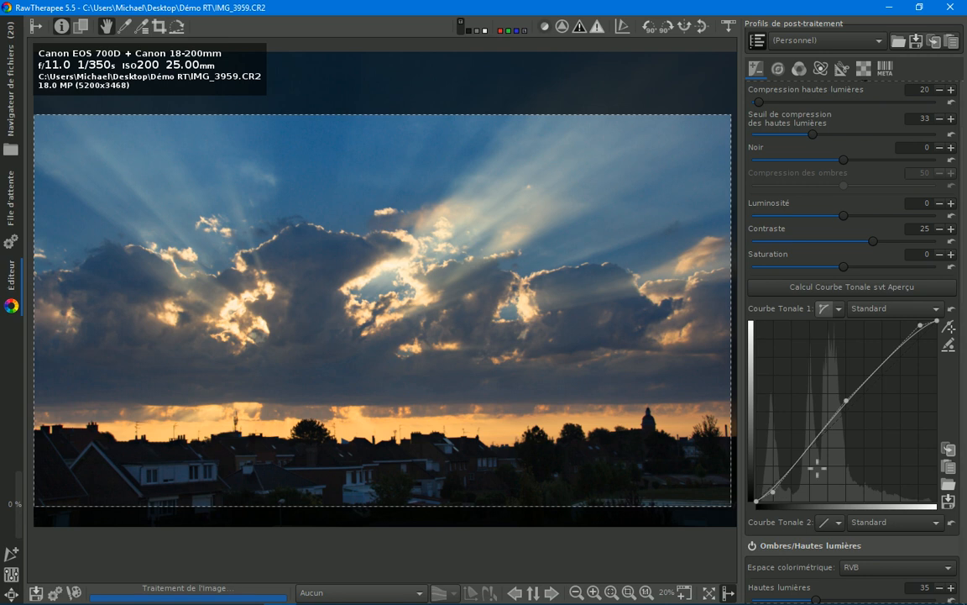
left_click_drag(853, 405, 856, 403)
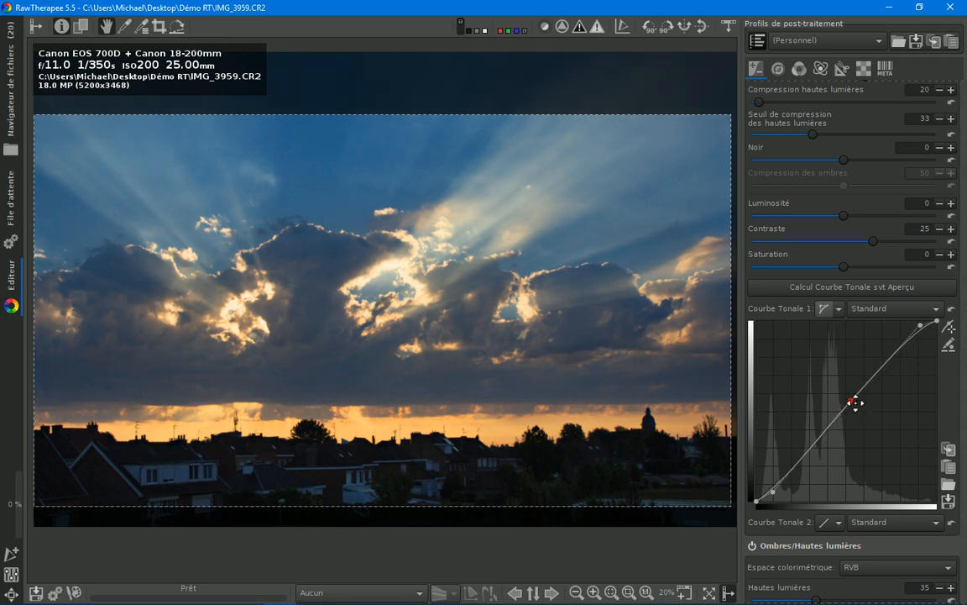
left_click_drag(856, 403, 851, 394)
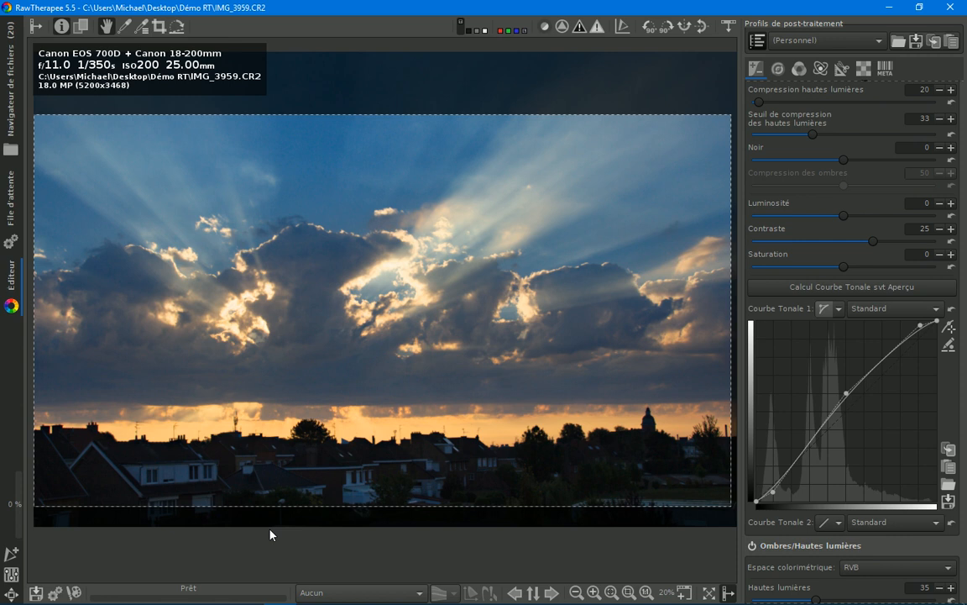
left_click(56, 594)
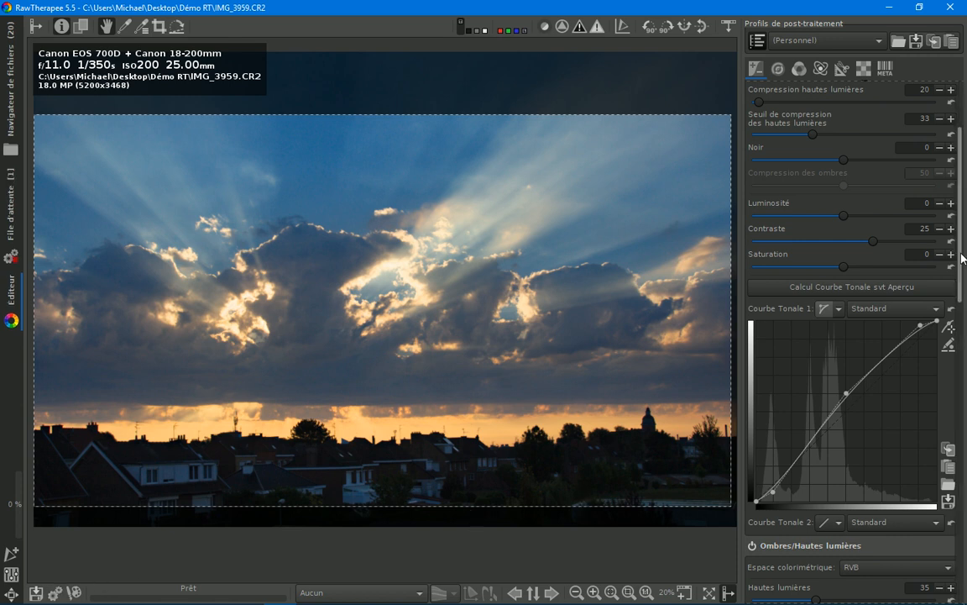
Step: Set the mode of Courbe Tonale 1 to Perceptuel
left_click_drag(963, 258, 965, 454)
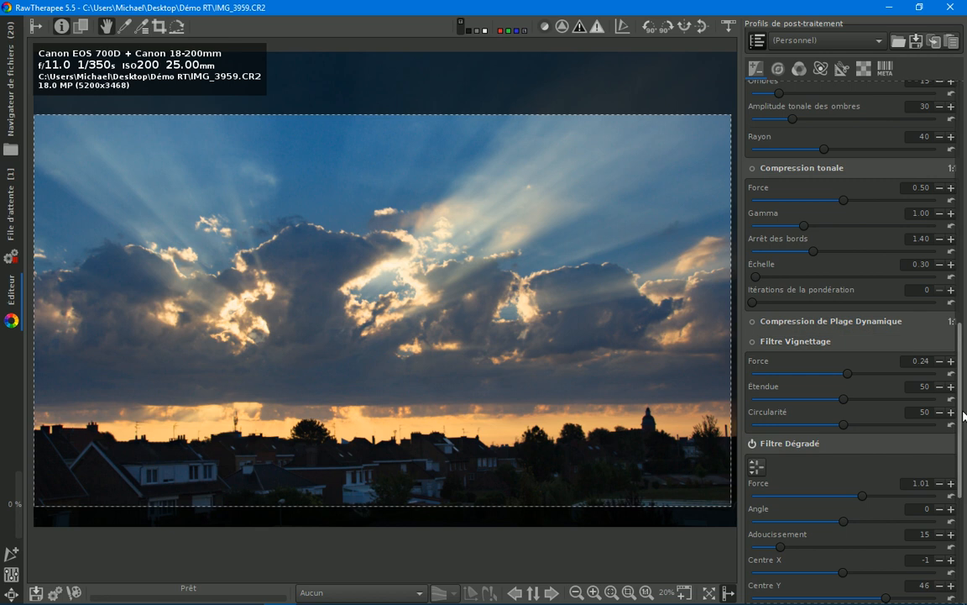
left_click_drag(966, 411, 966, 445)
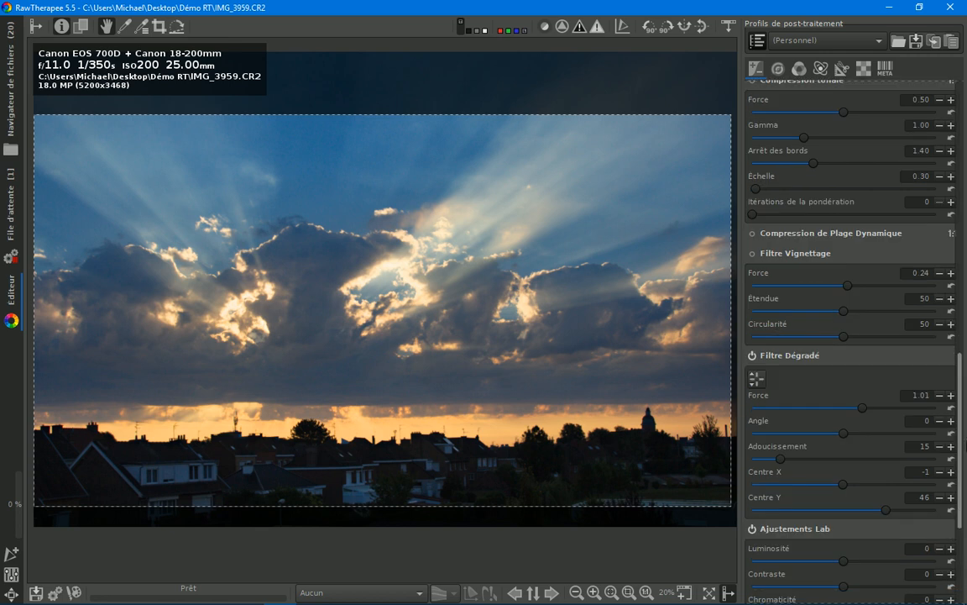
left_click_drag(966, 445, 881, 460)
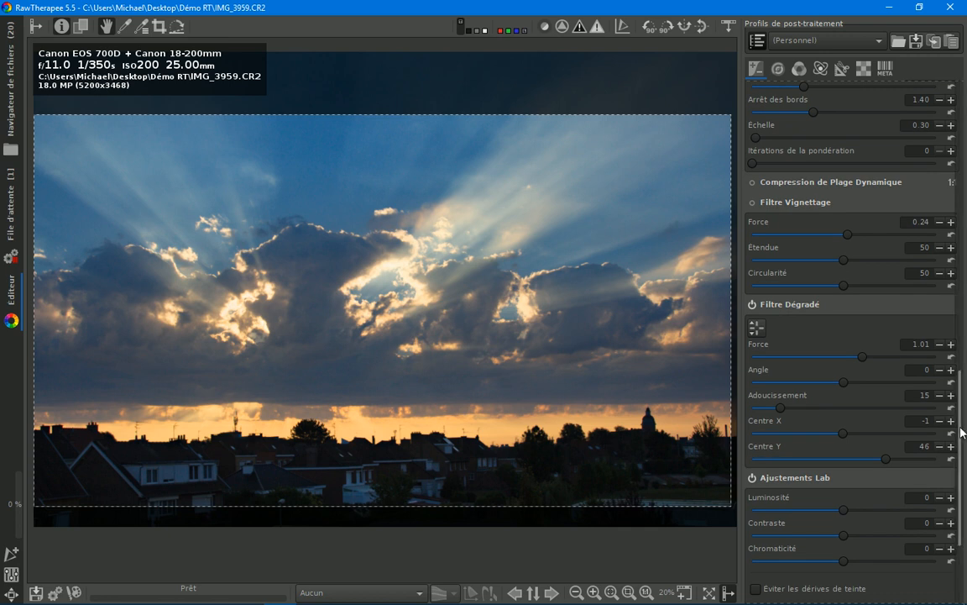
left_click_drag(961, 433, 960, 33)
left_click(874, 176)
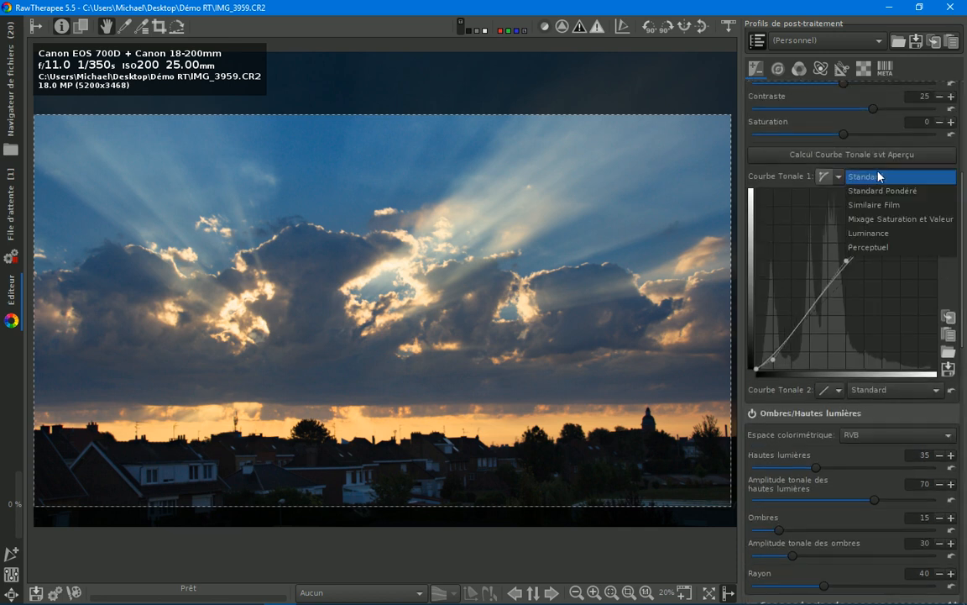
left_click(890, 248)
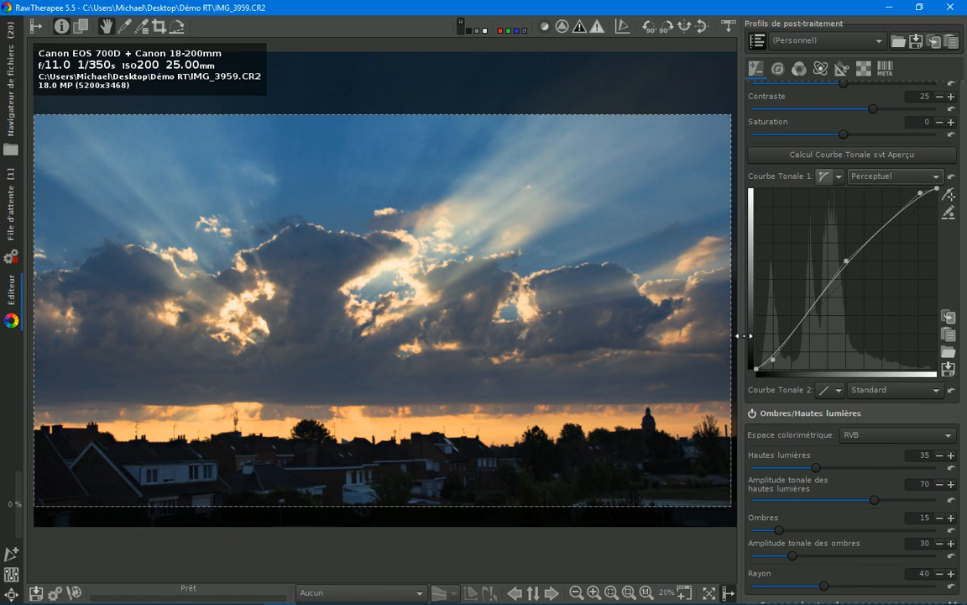
left_click_drag(964, 241, 966, 198)
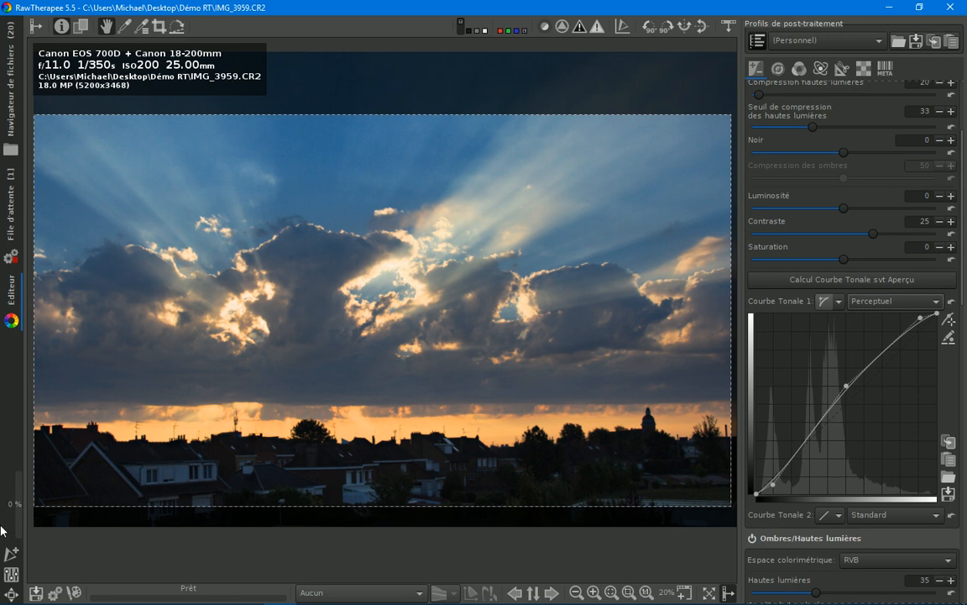
Step: Add the revised photo to the processing queue and remove the second IMG_3959.CR2 entry from the queue
left_click(54, 595)
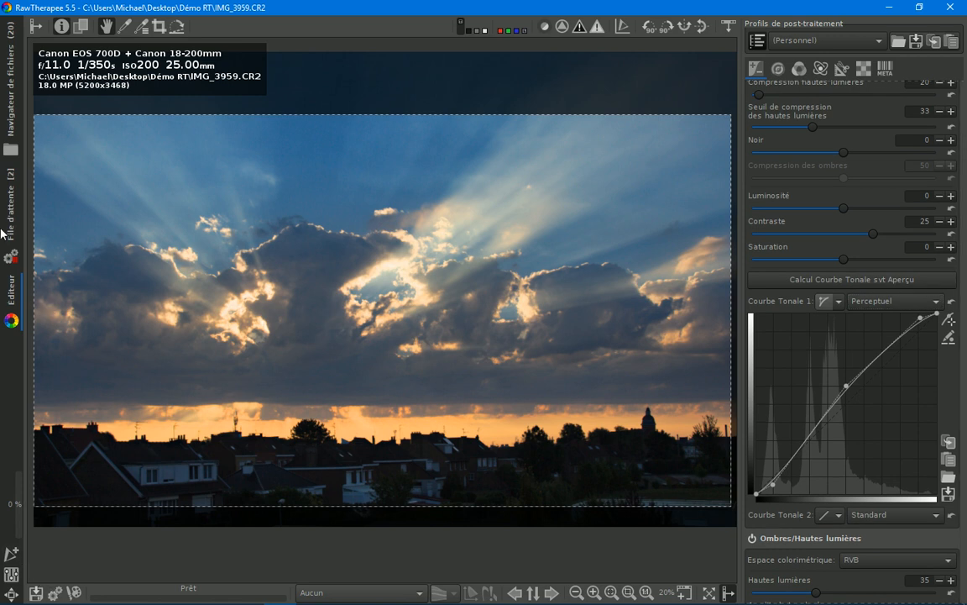
left_click(11, 206)
left_click(289, 120)
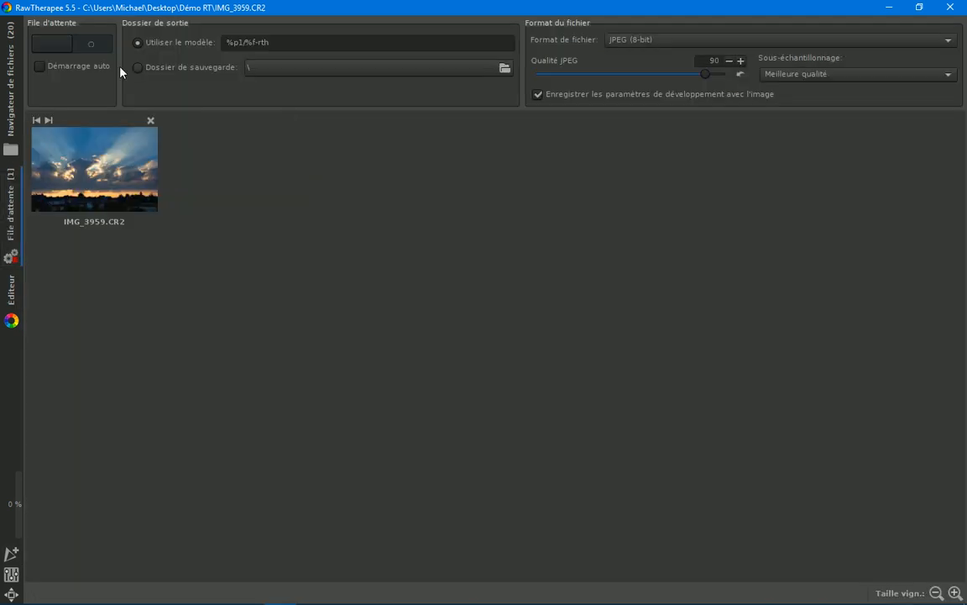